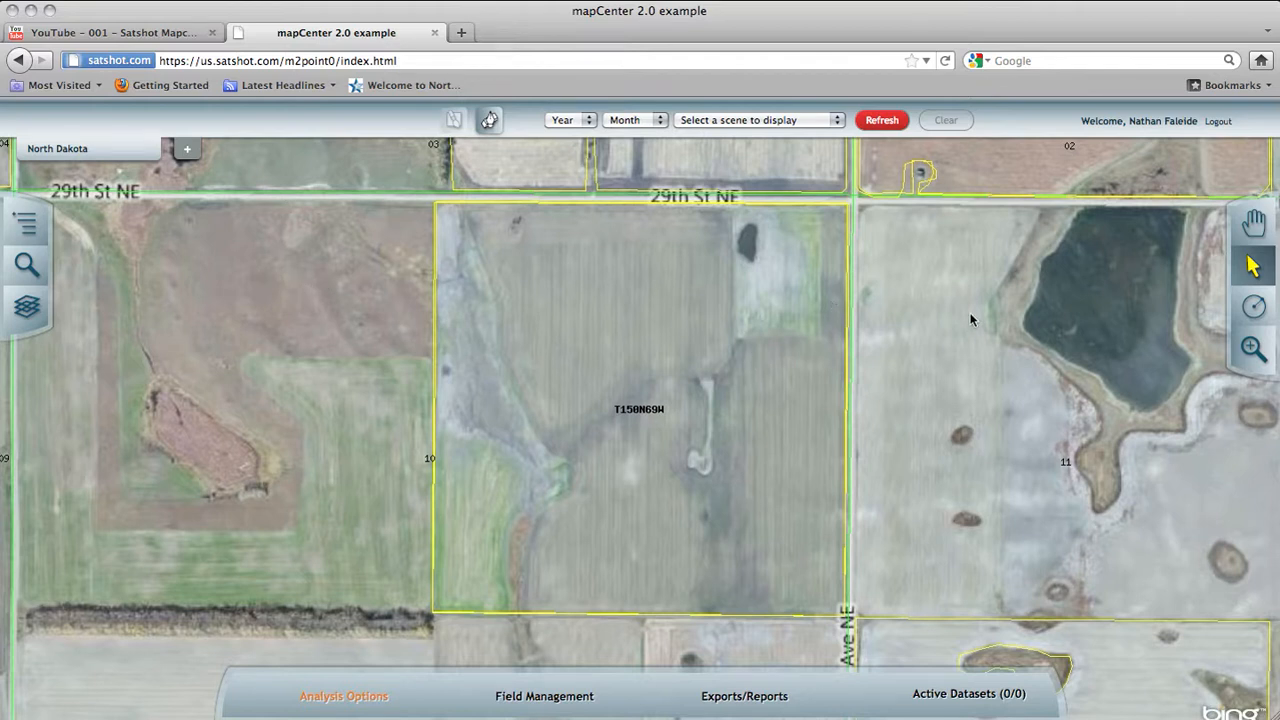
Step: Select the square T150N69W field just south of 29th St NE on the map
left_click(1253, 266)
left_click(1115, 270)
left_click(544, 294)
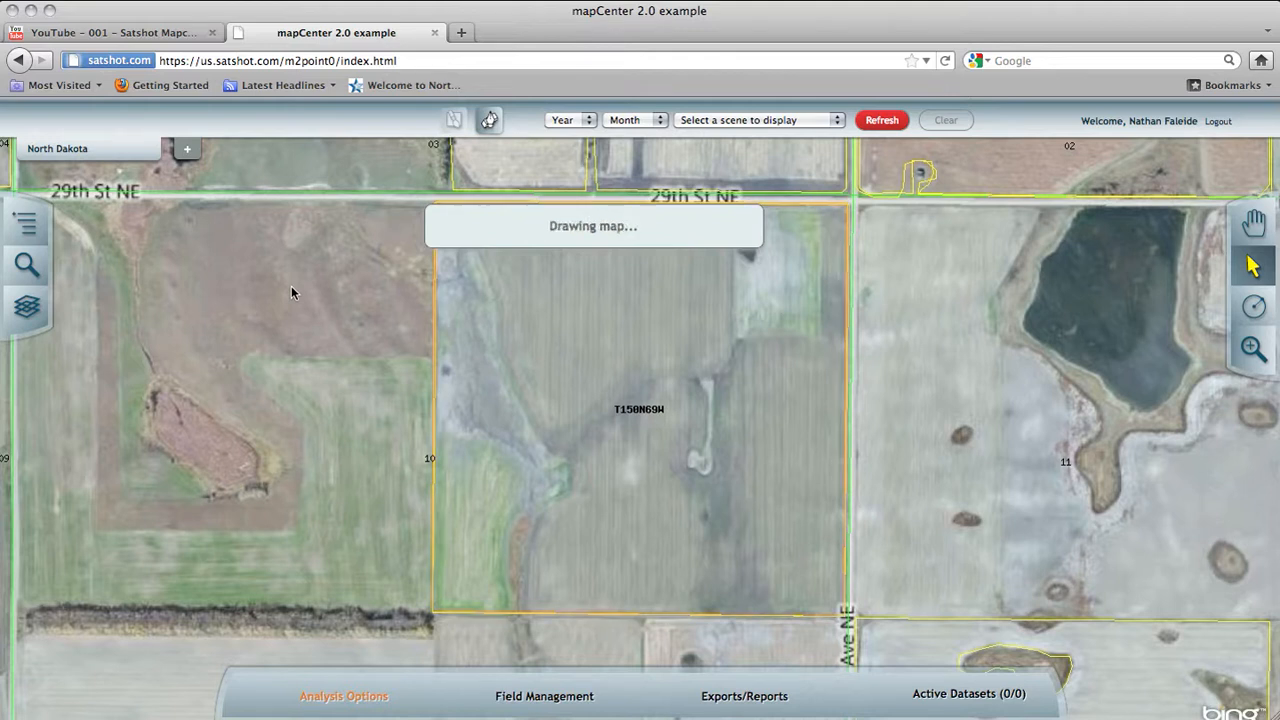
Step: View the export and report options for the selected field, and close them again
left_click(746, 696)
left_click(934, 704)
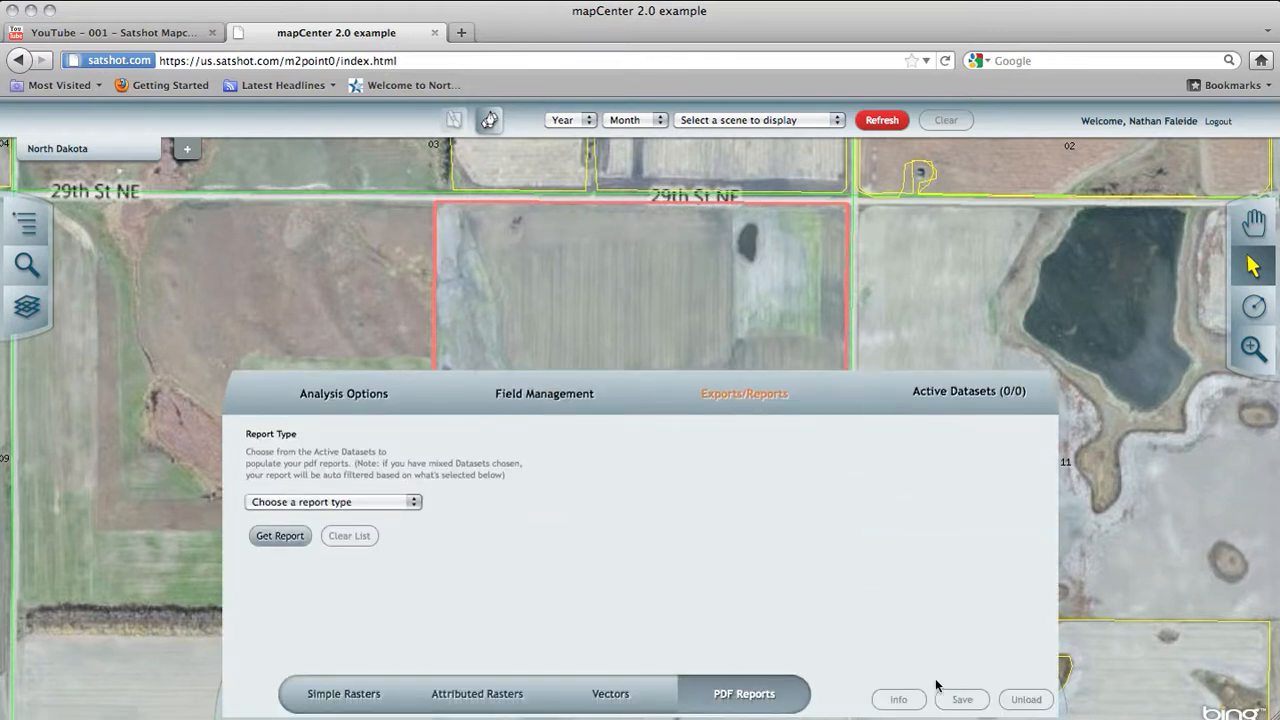
left_click(908, 400)
left_click(632, 400)
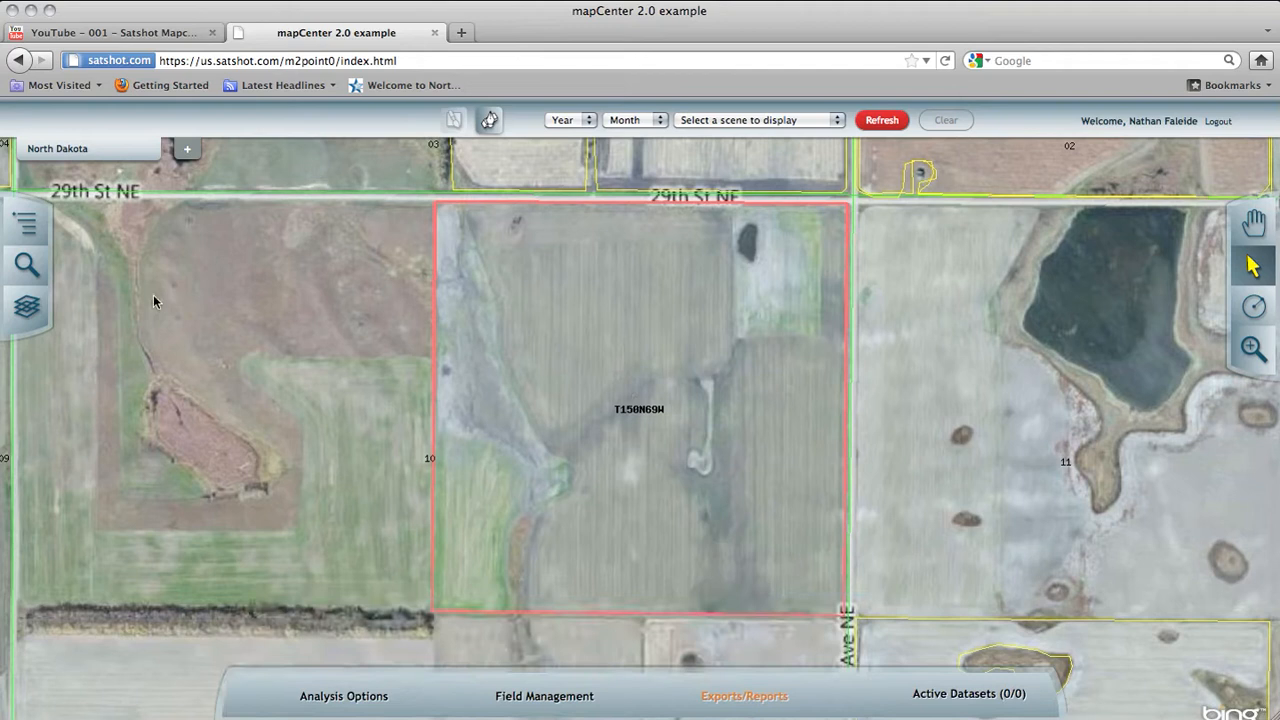
Step: Load the dataset "L 2010-06-16 NDVIR minmax 15 M 6 zones" from the field's Analysis folder
left_click(26, 222)
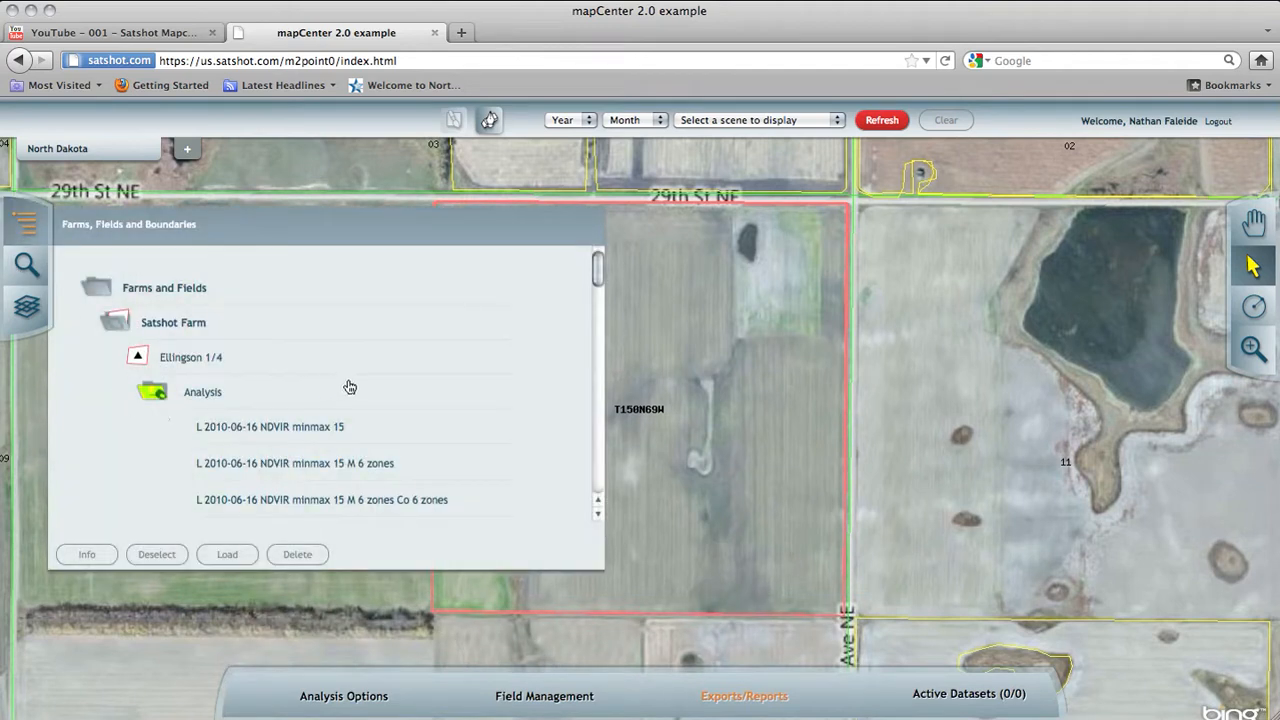
scroll(348, 386, "down", 3)
scroll(333, 390, "up", 1)
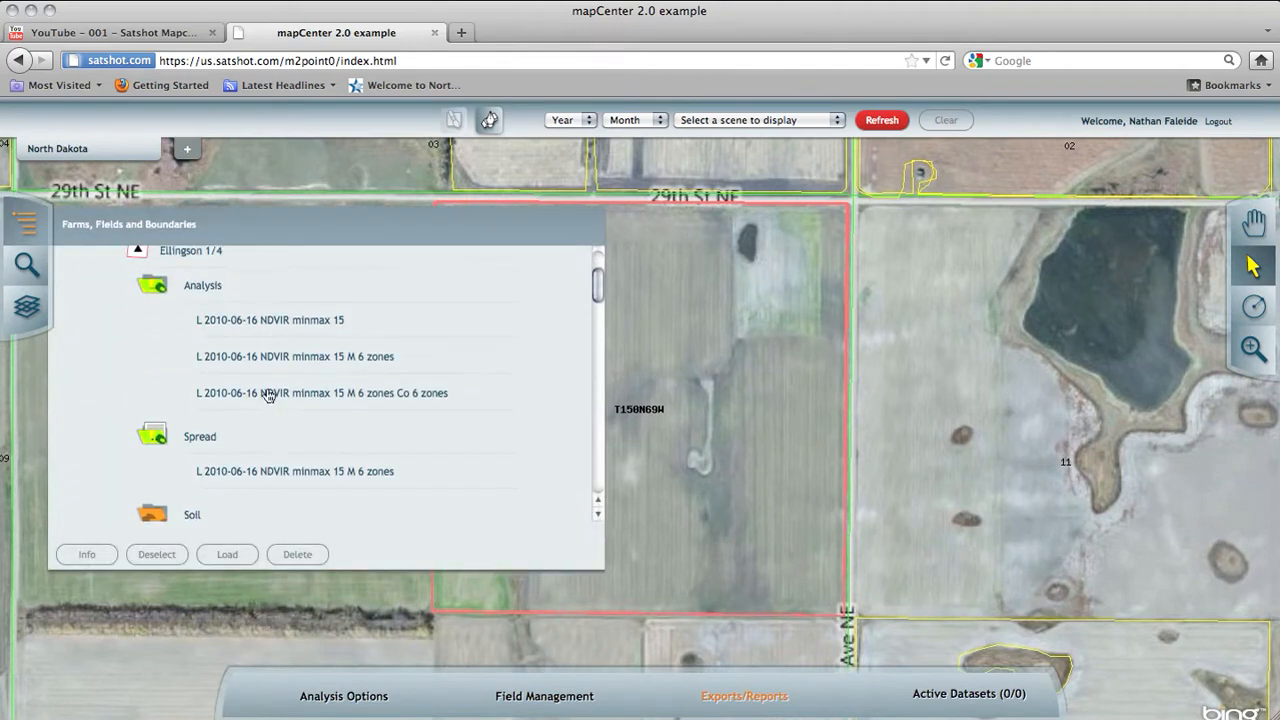
left_click(288, 358)
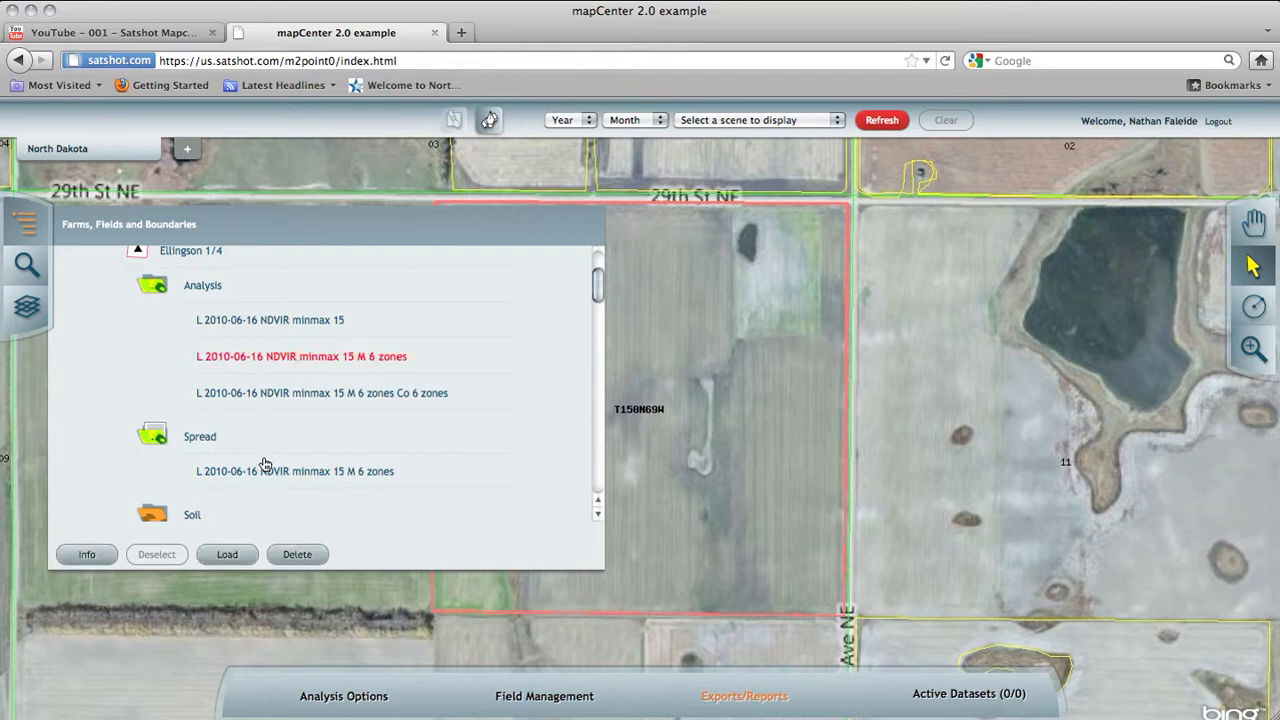
left_click(228, 558)
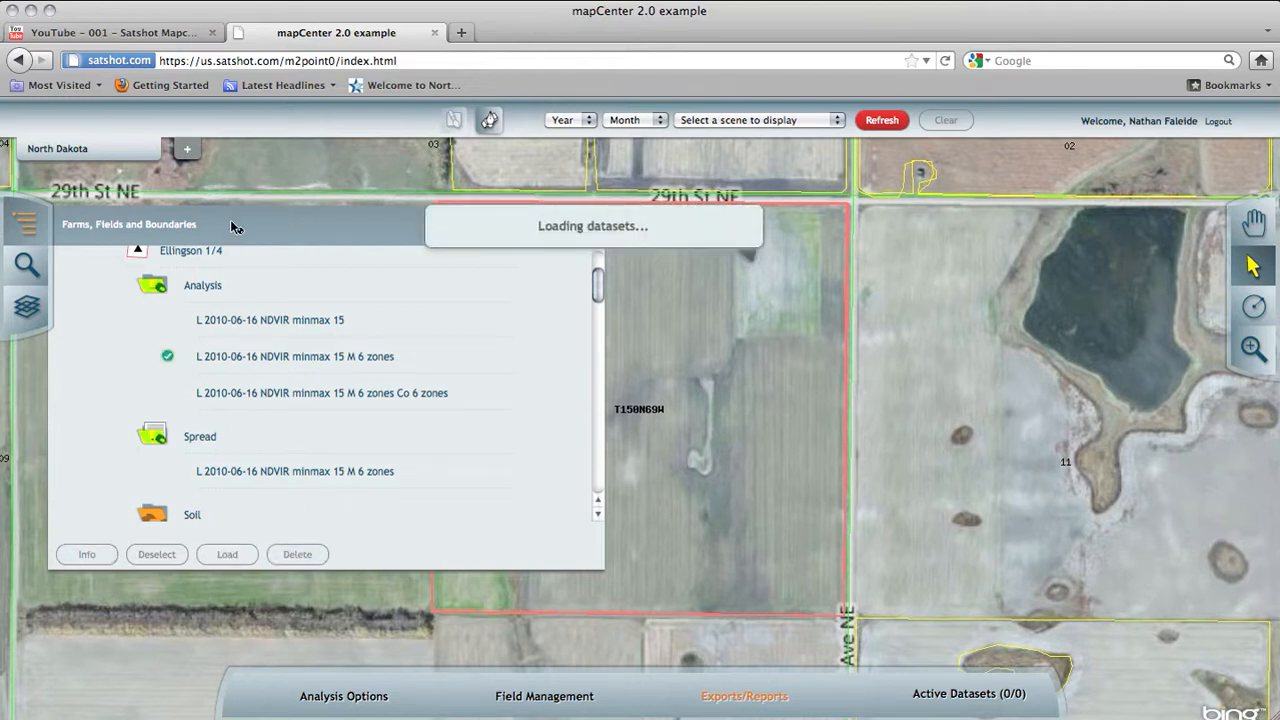
left_click(28, 226)
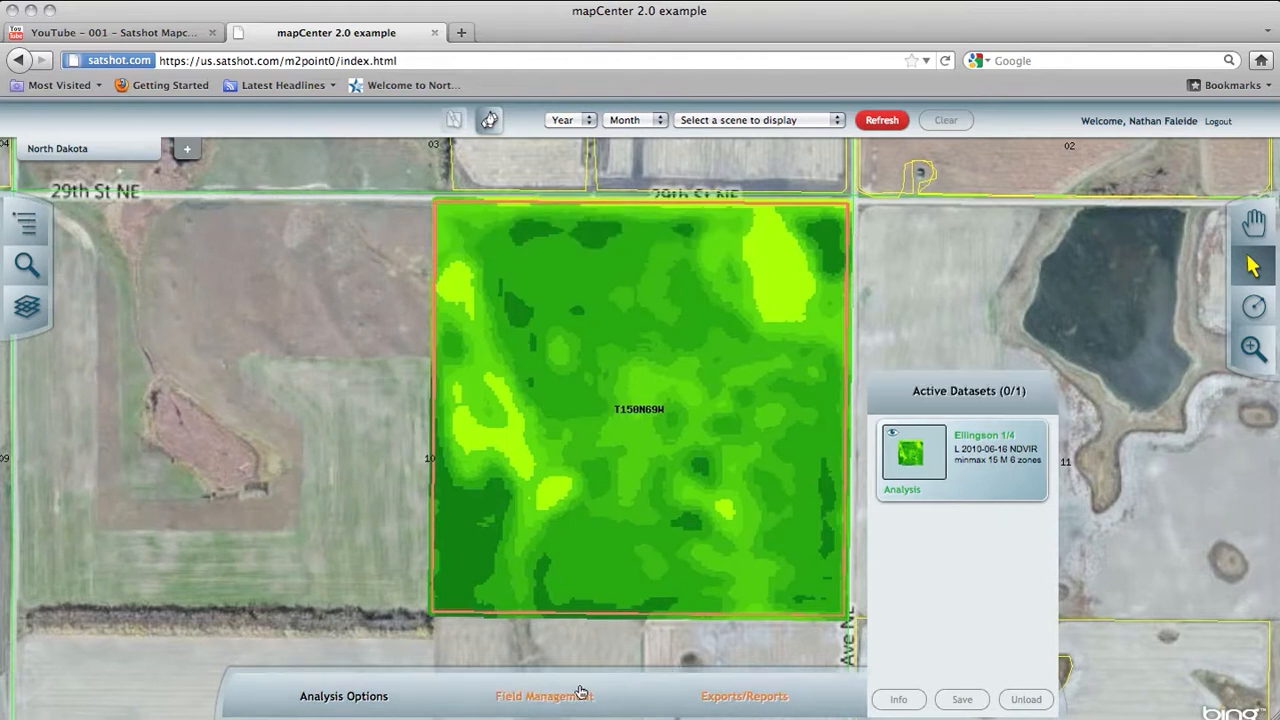
Step: Examine the export formats offered for simple rasters and attributed rasters
left_click(721, 695)
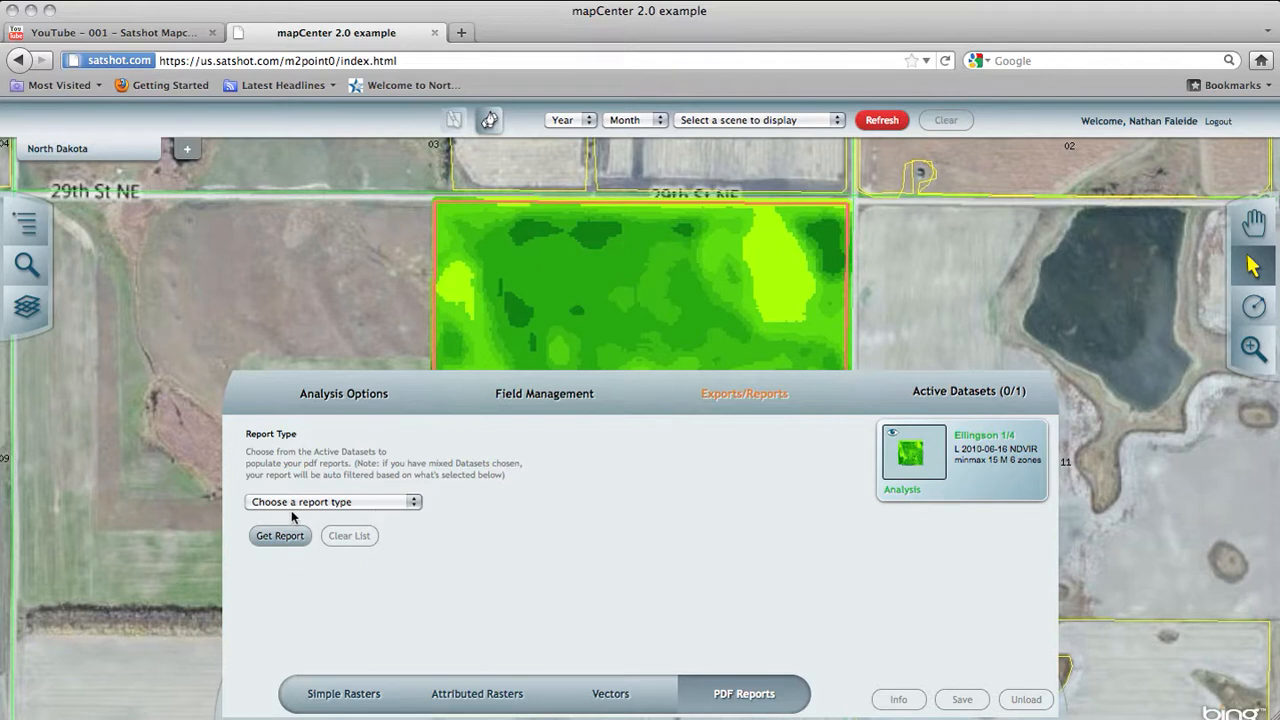
left_click(330, 704)
left_click(366, 460)
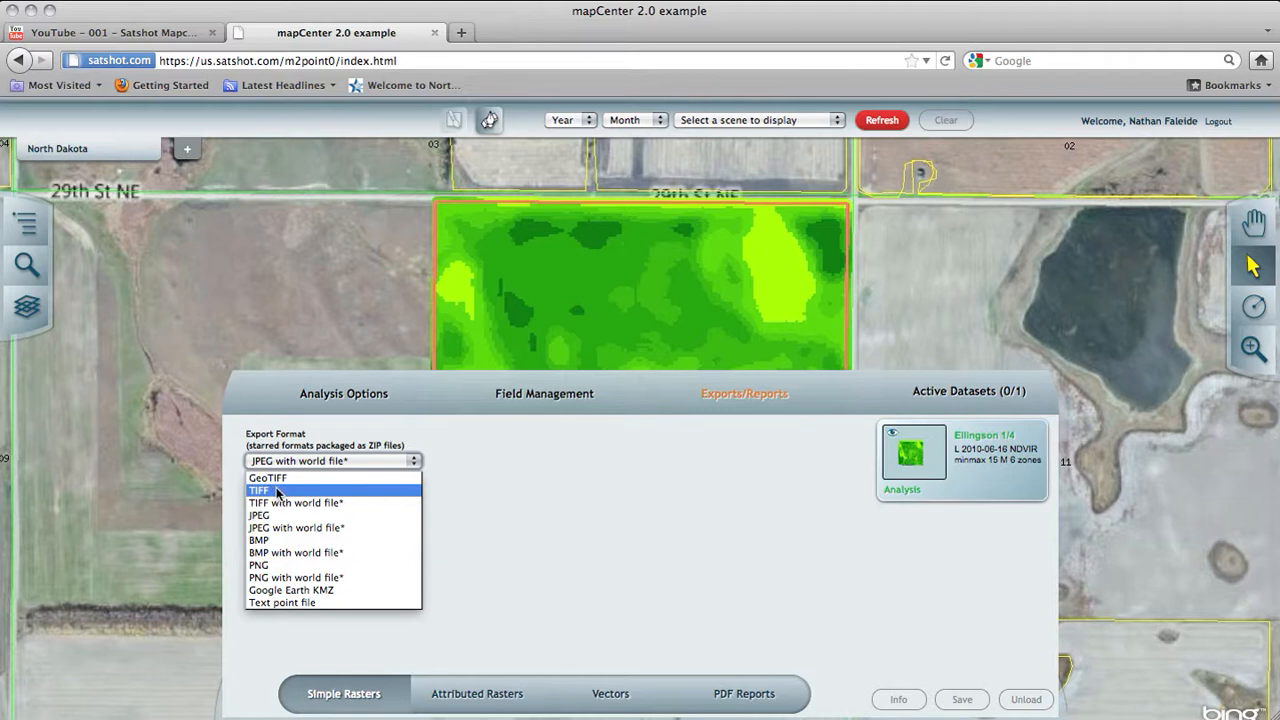
left_click(394, 438)
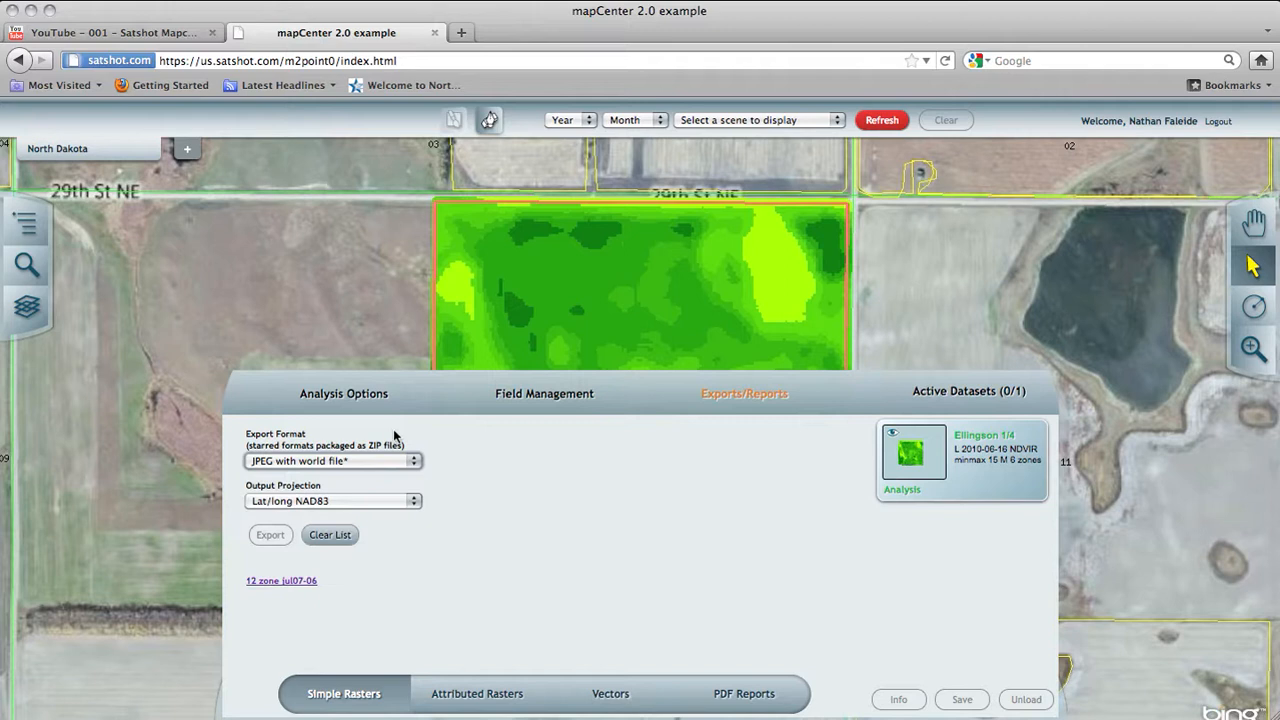
left_click(477, 693)
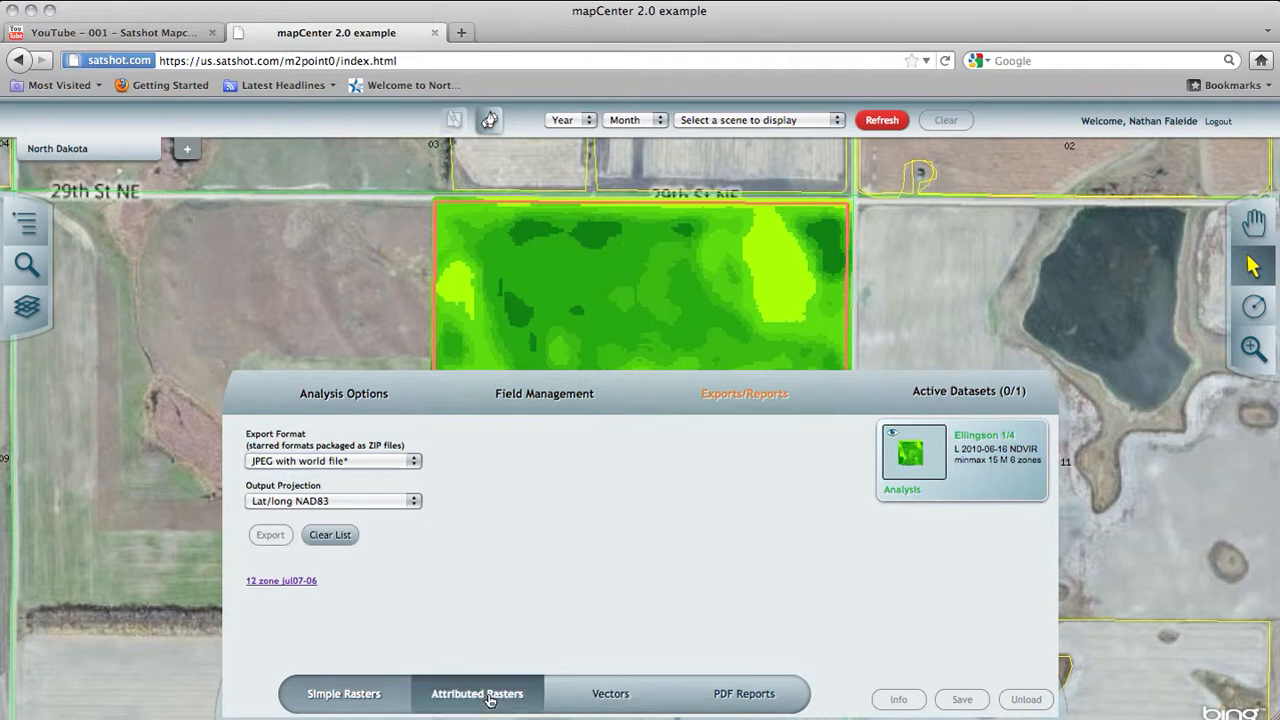
left_click(313, 455)
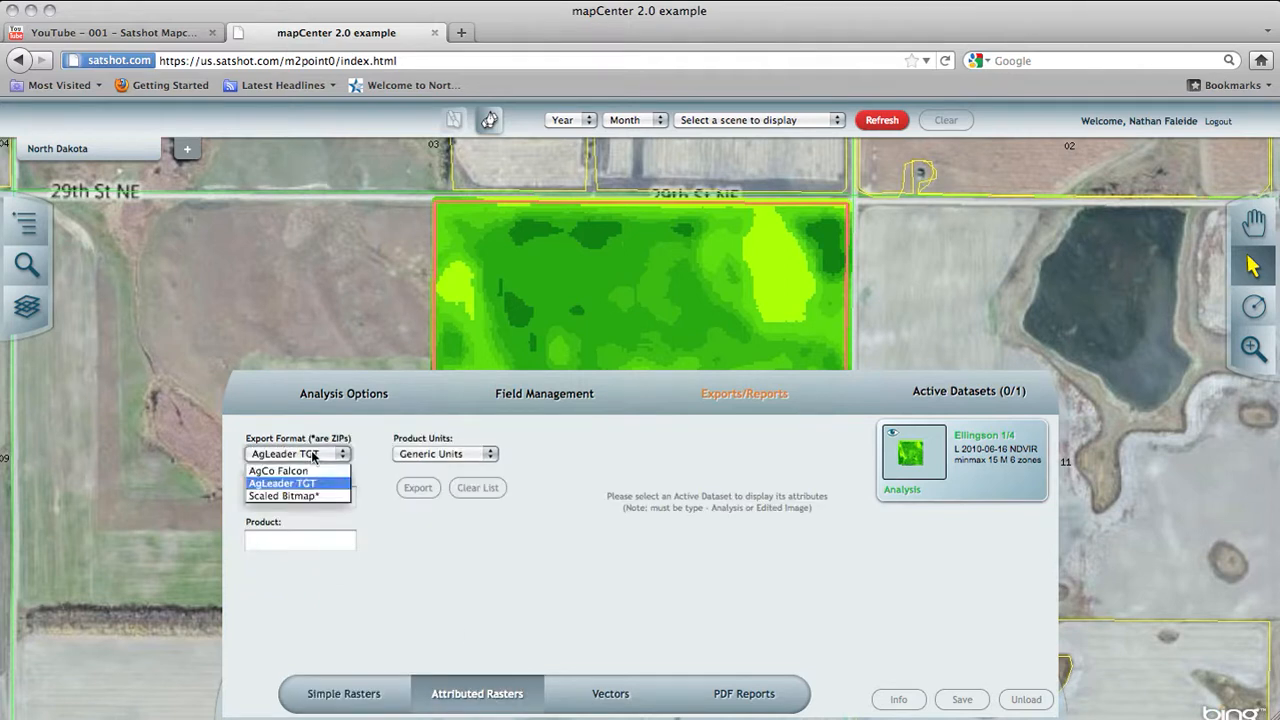
left_click(367, 441)
Step: Examine the vector export formats and the available PDF report types
left_click(610, 693)
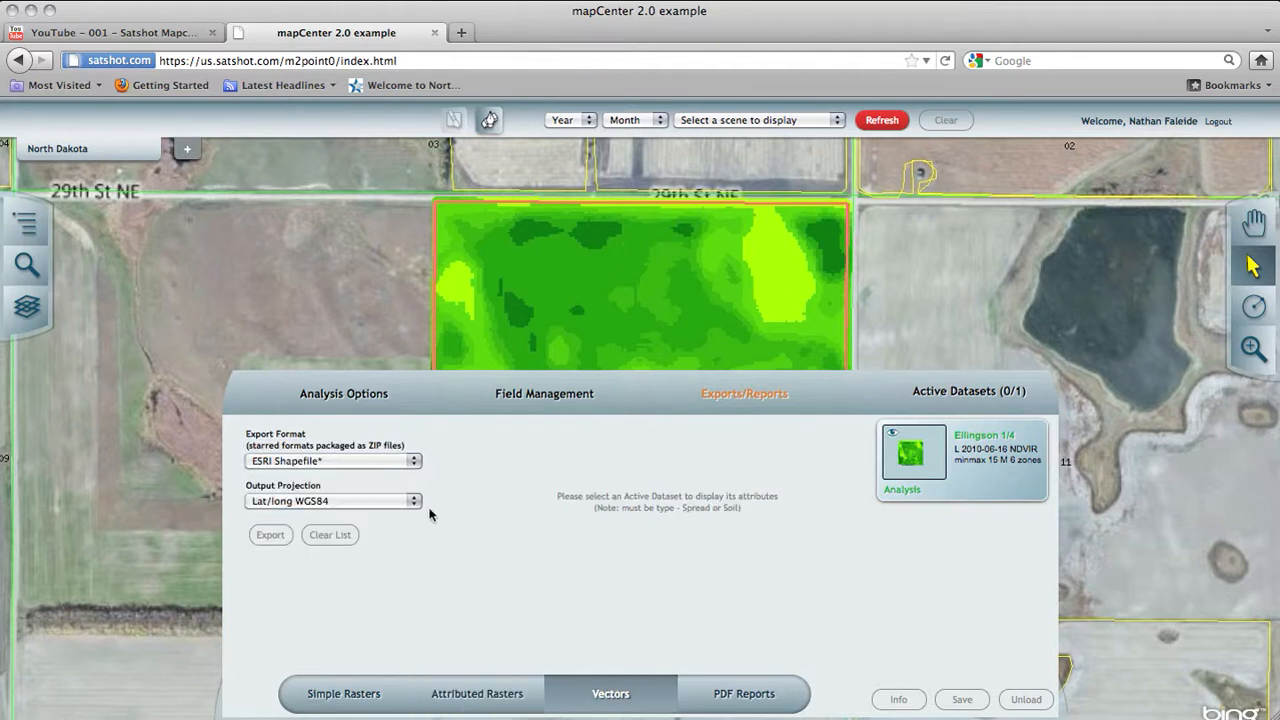
left_click(375, 459)
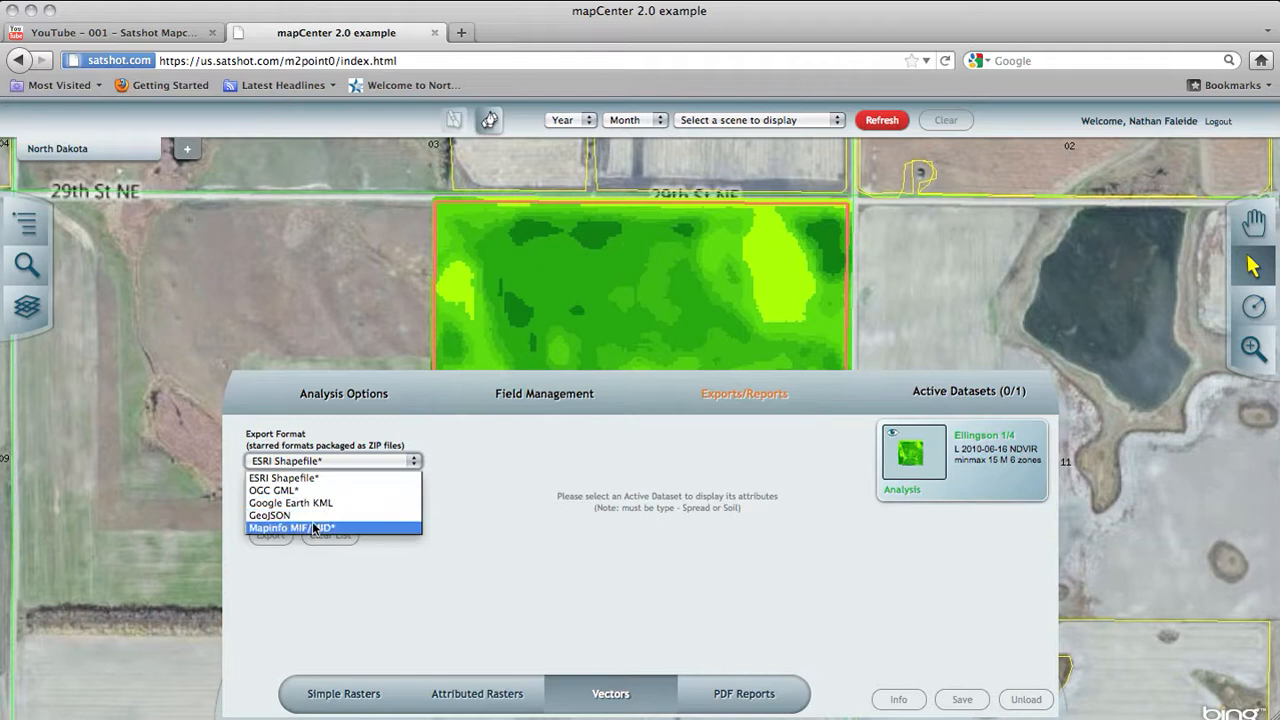
left_click(284, 478)
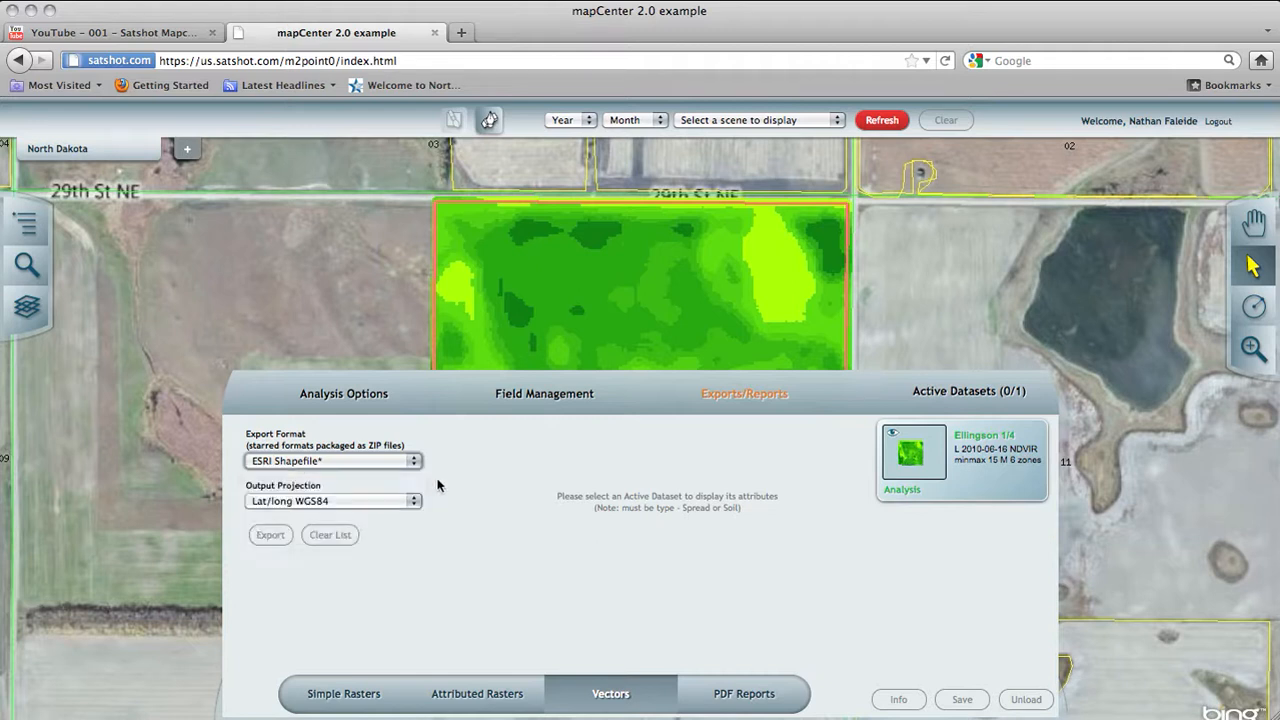
left_click(731, 684)
left_click(353, 500)
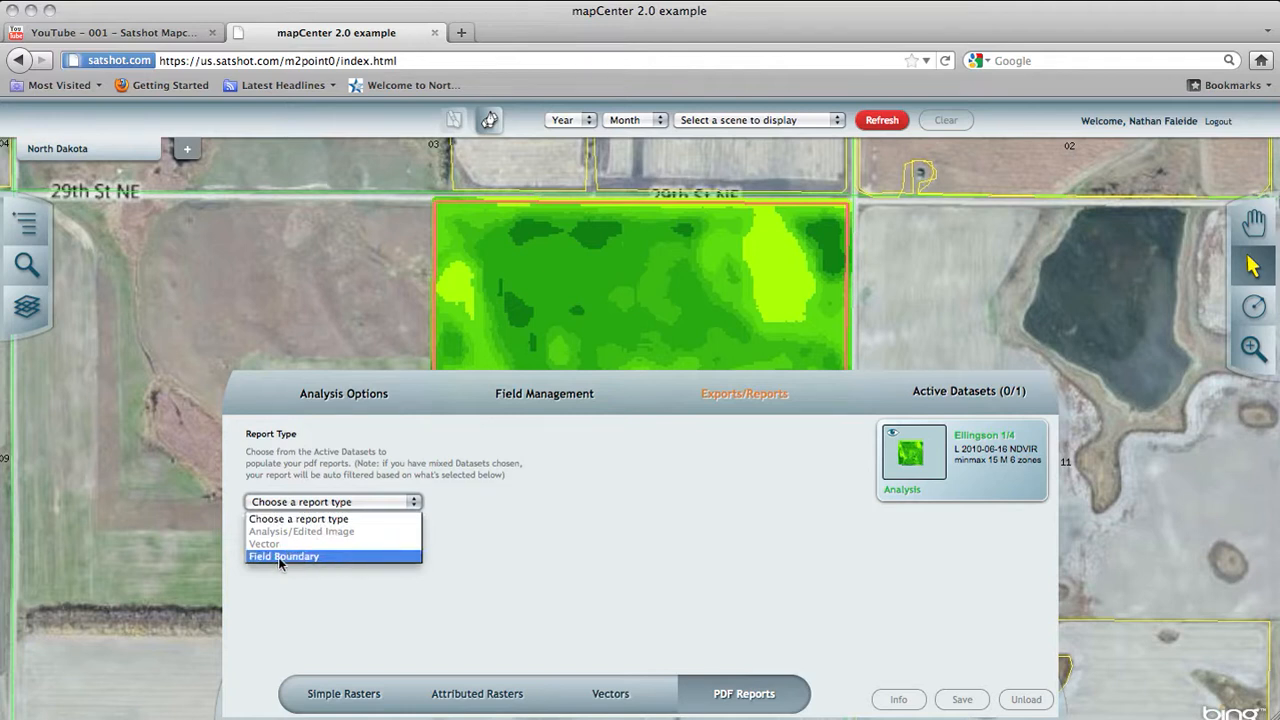
left_click(445, 545)
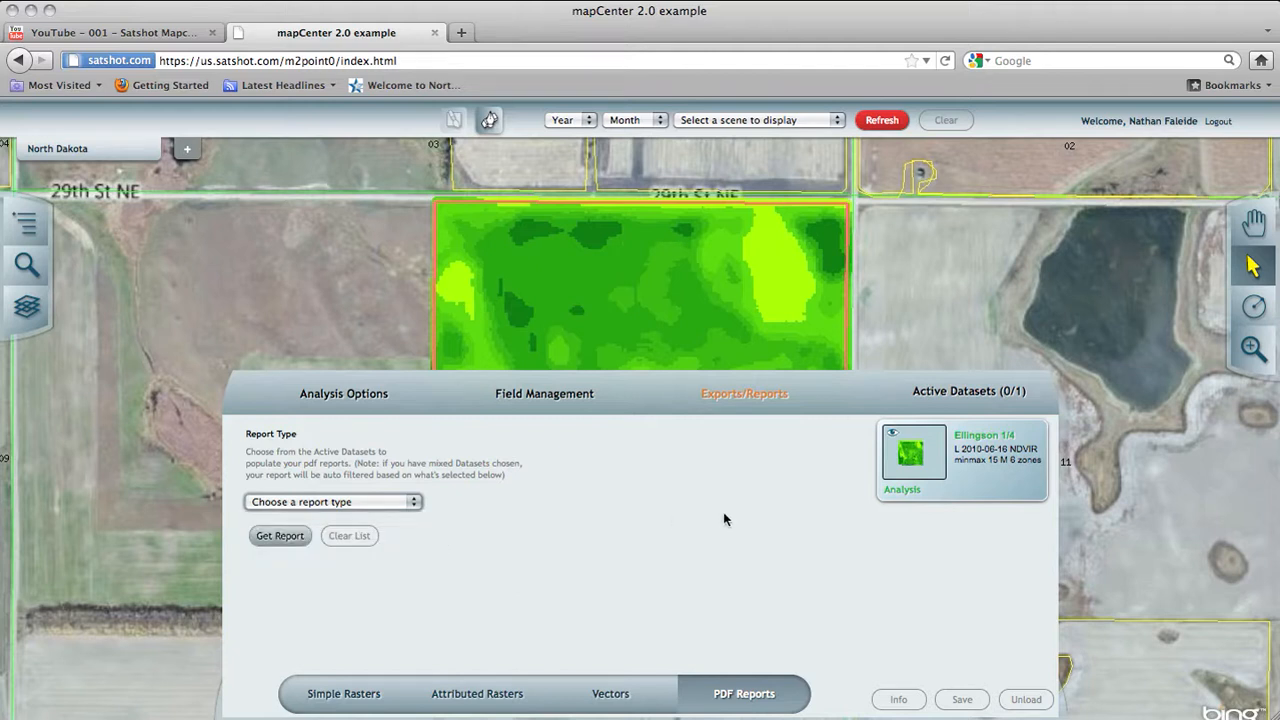
Step: Prepare the loaded dataset for simple raster export as JPEG with world file in the Lat/long NAD83 projection
left_click(320, 695)
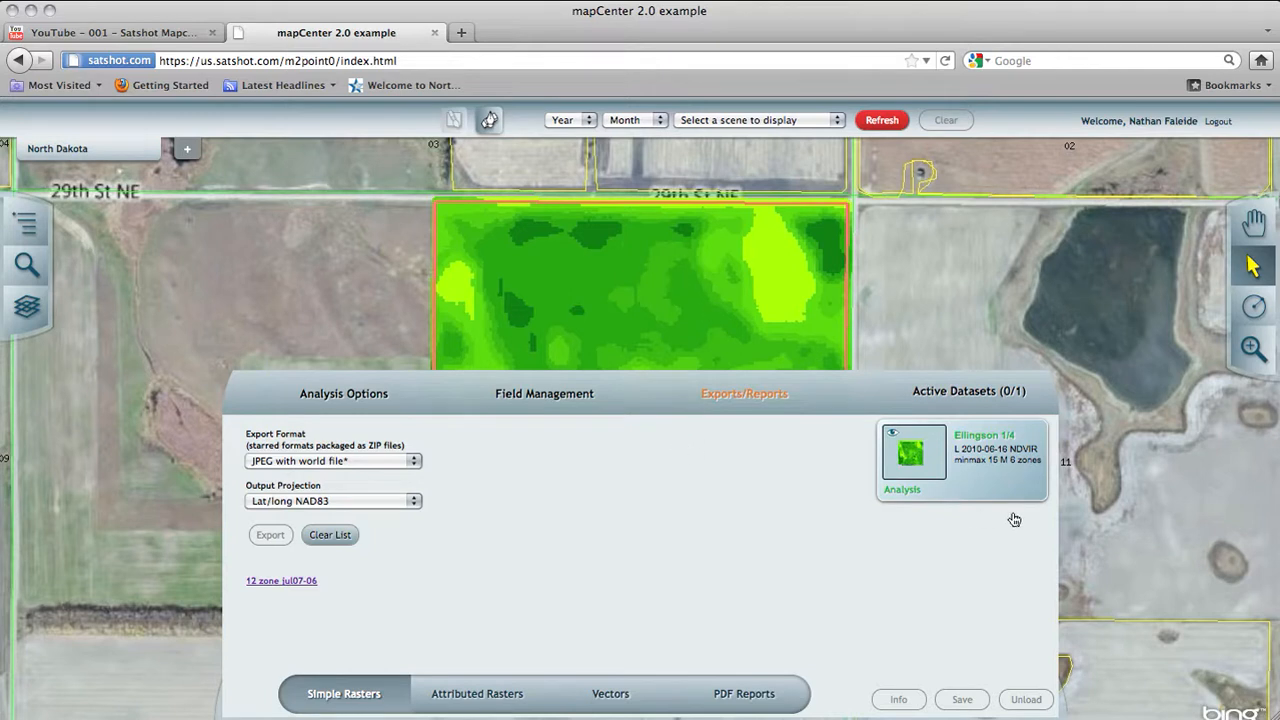
left_click(977, 491)
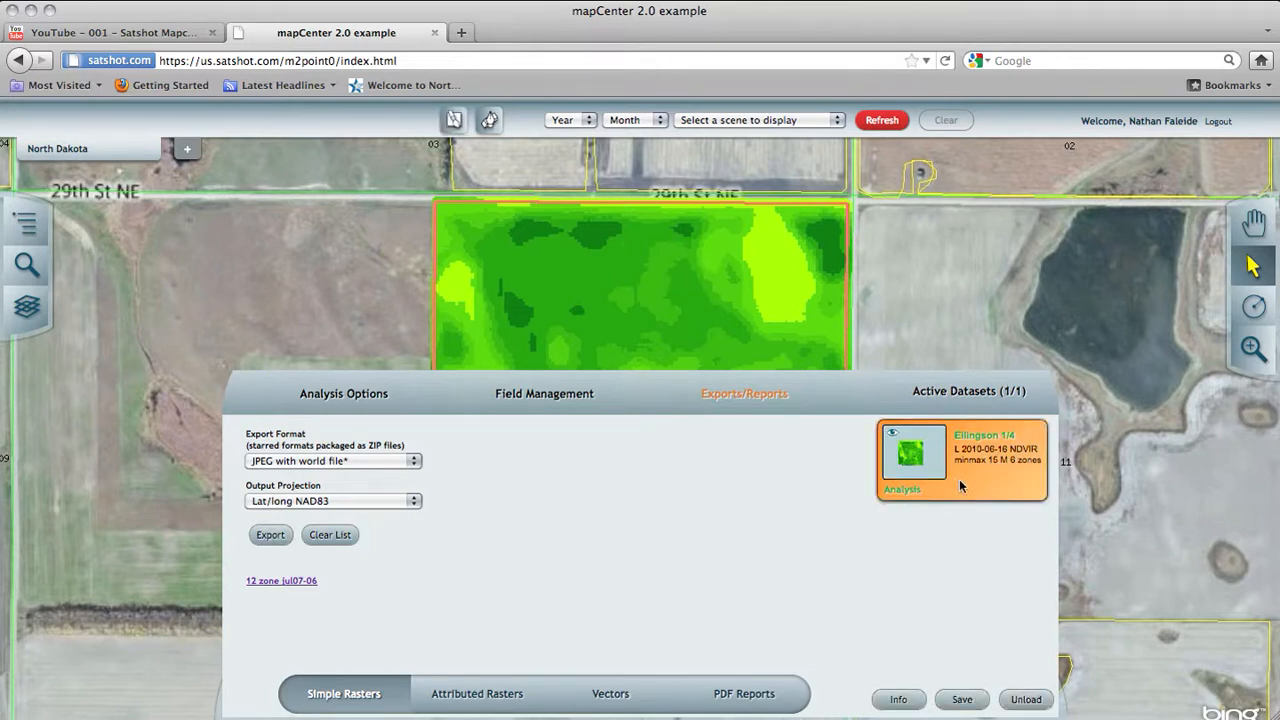
left_click(367, 460)
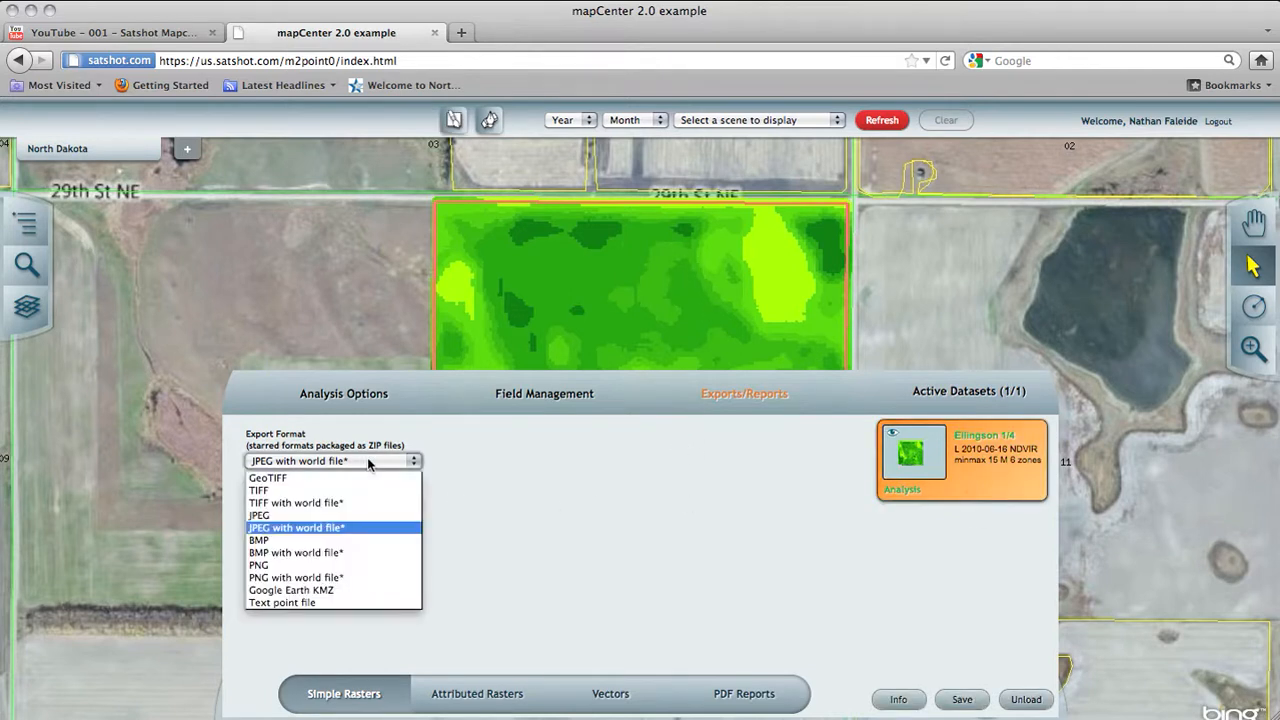
left_click(306, 528)
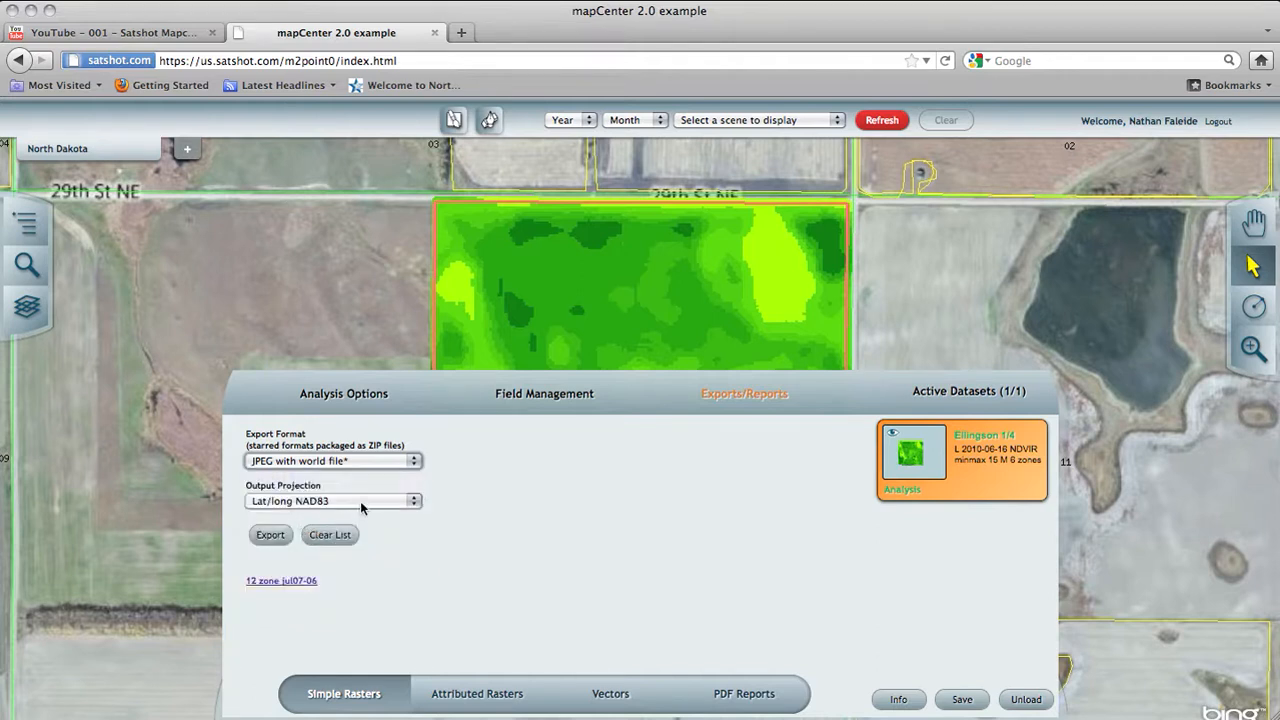
left_click(360, 501)
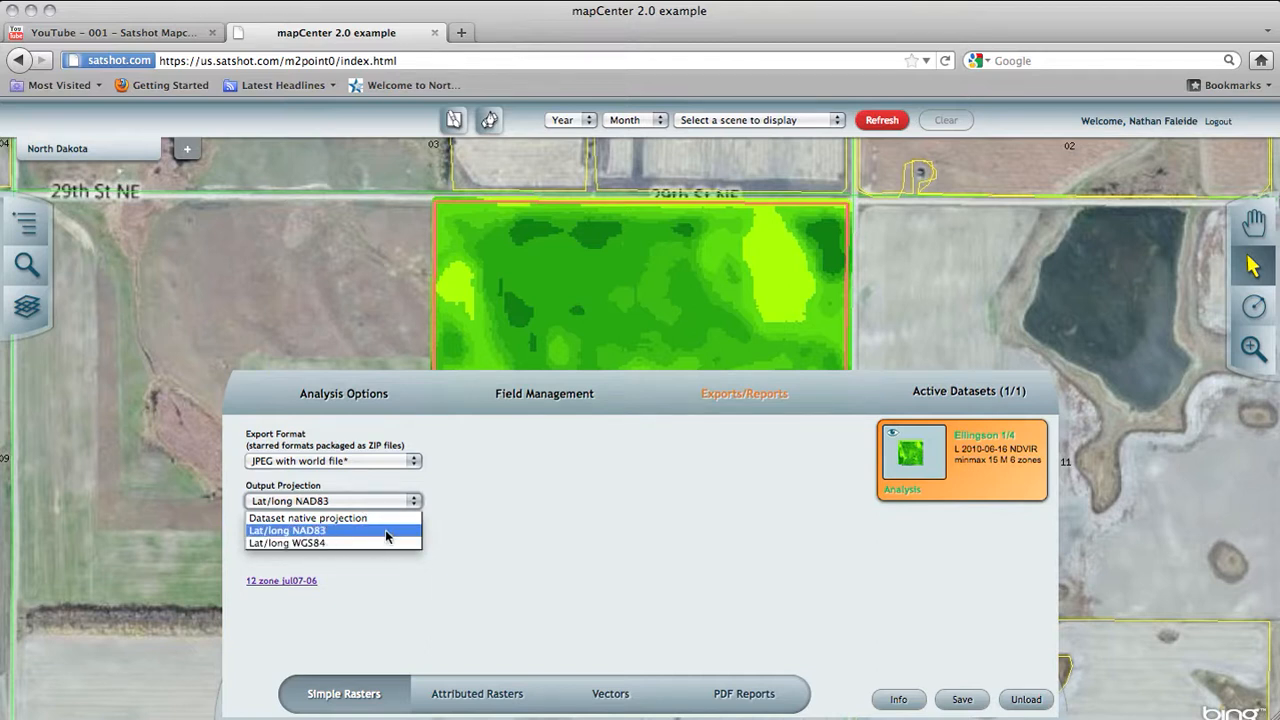
left_click(326, 531)
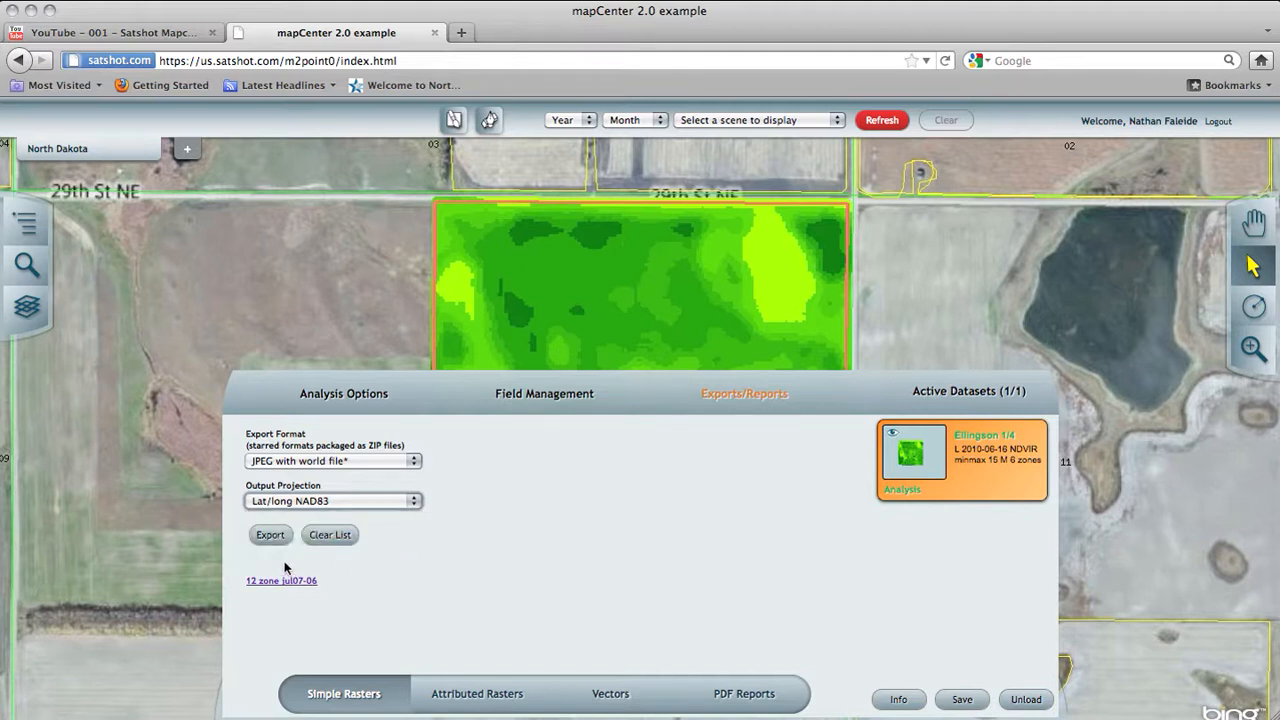
Step: Export the dataset to an emptied list, open and dismiss its ZIP download, and clear the list again
left_click(330, 534)
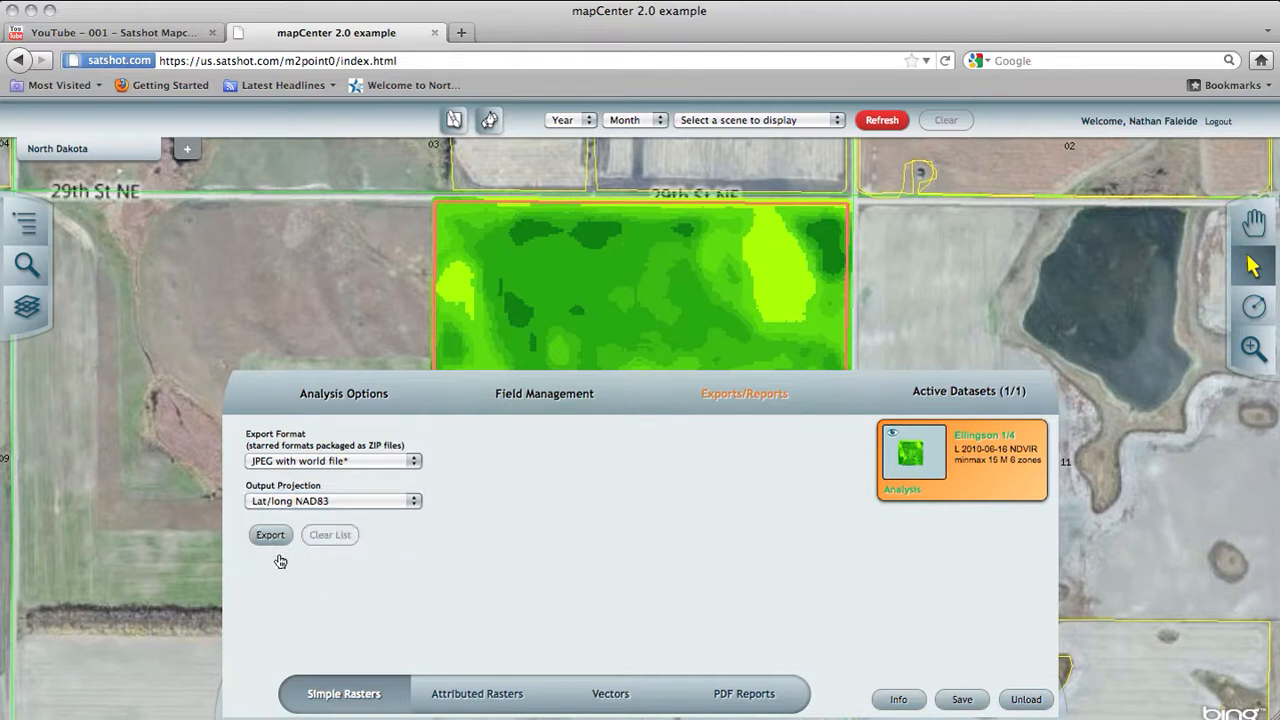
left_click(270, 536)
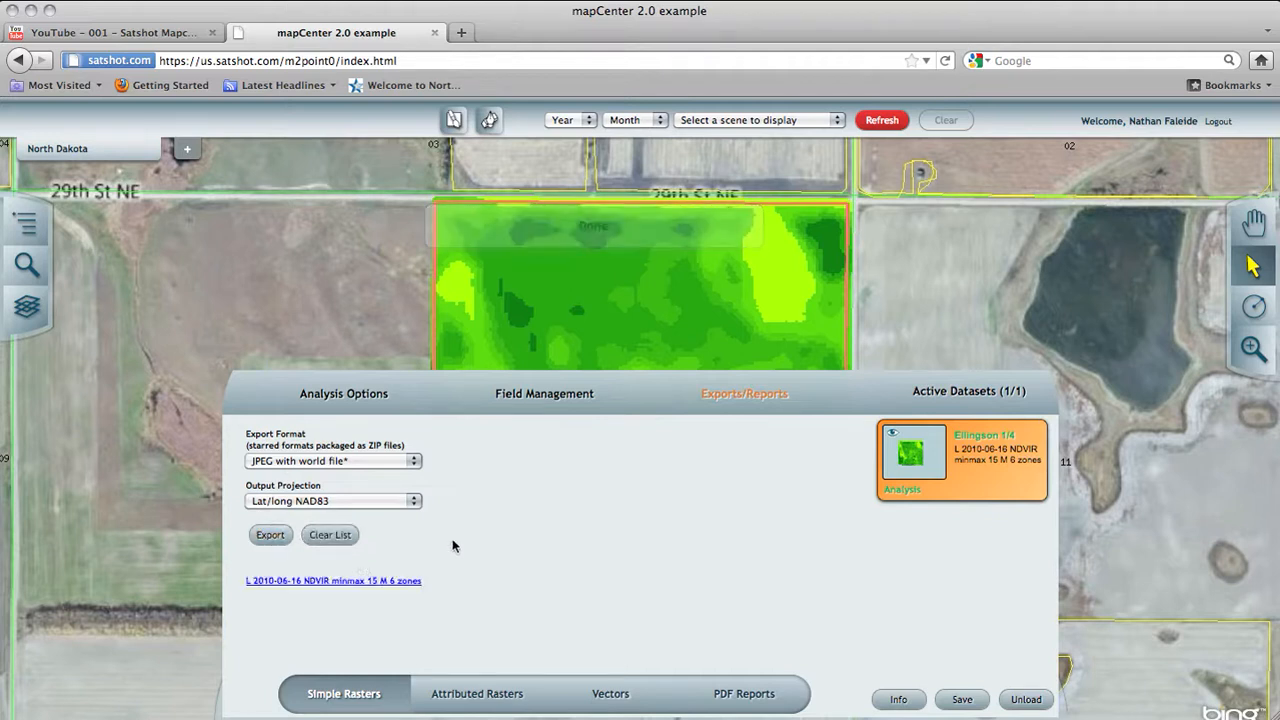
left_click(347, 581)
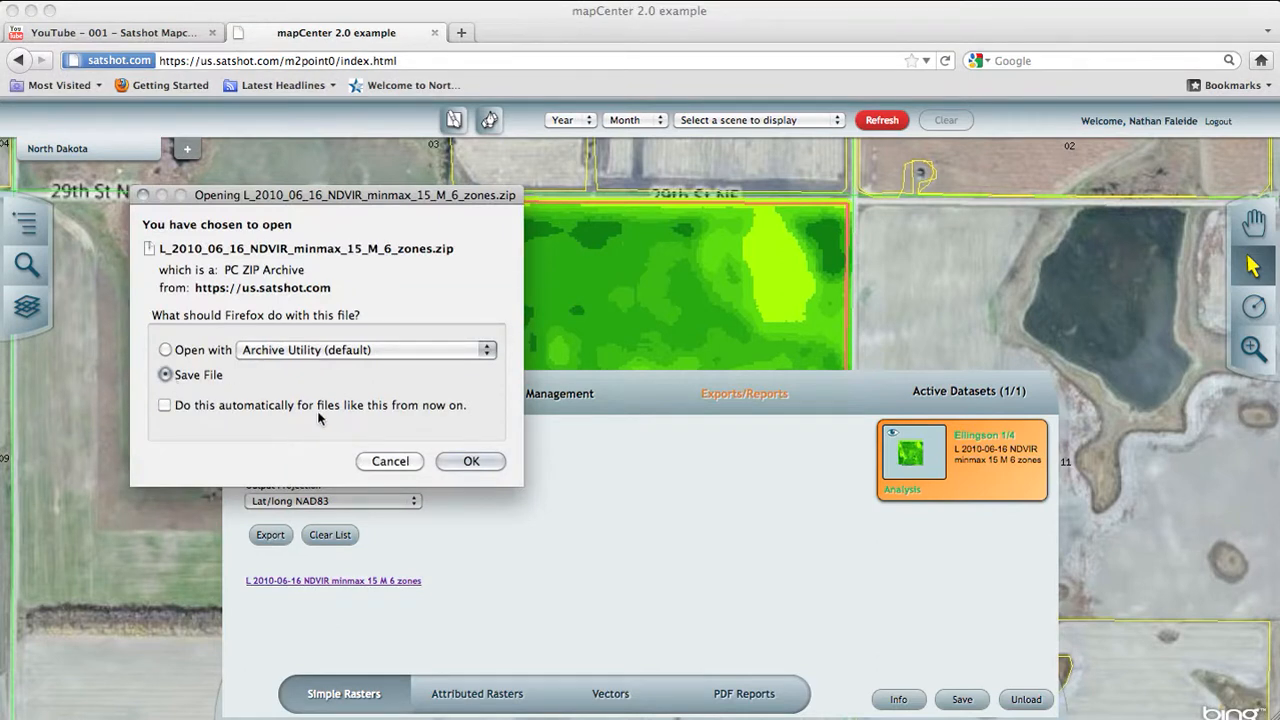
left_click(390, 461)
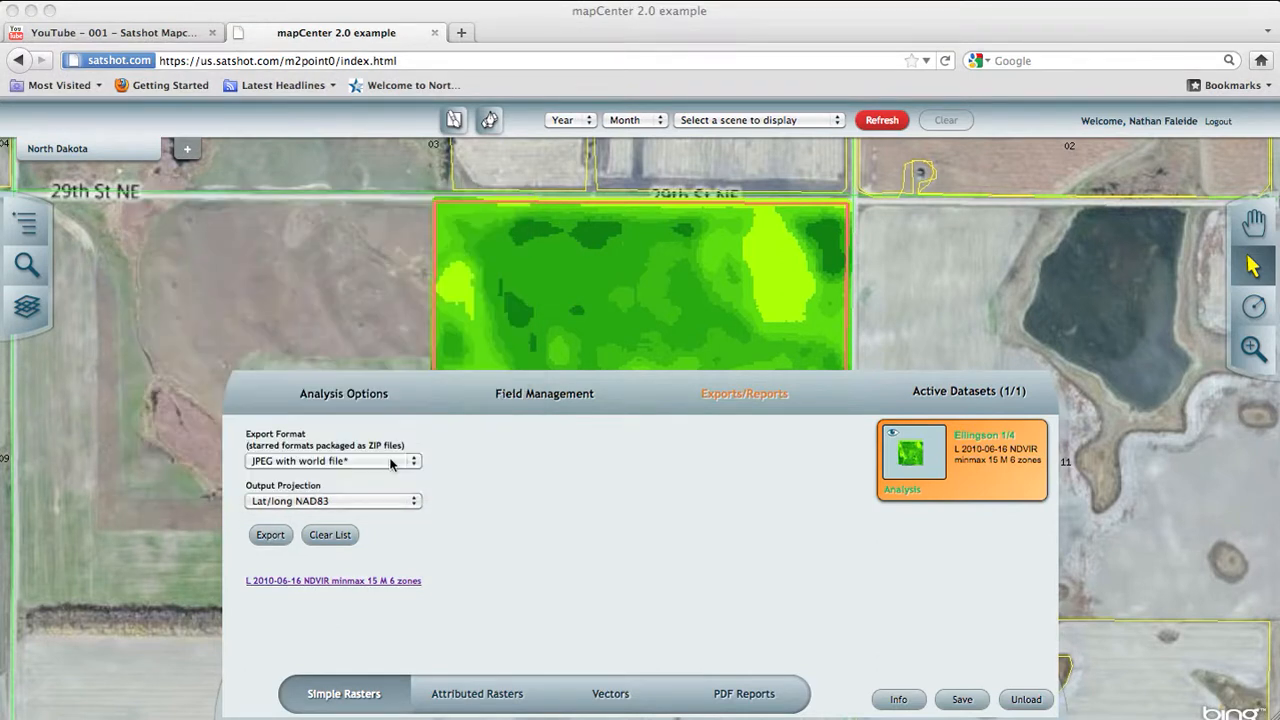
left_click(330, 535)
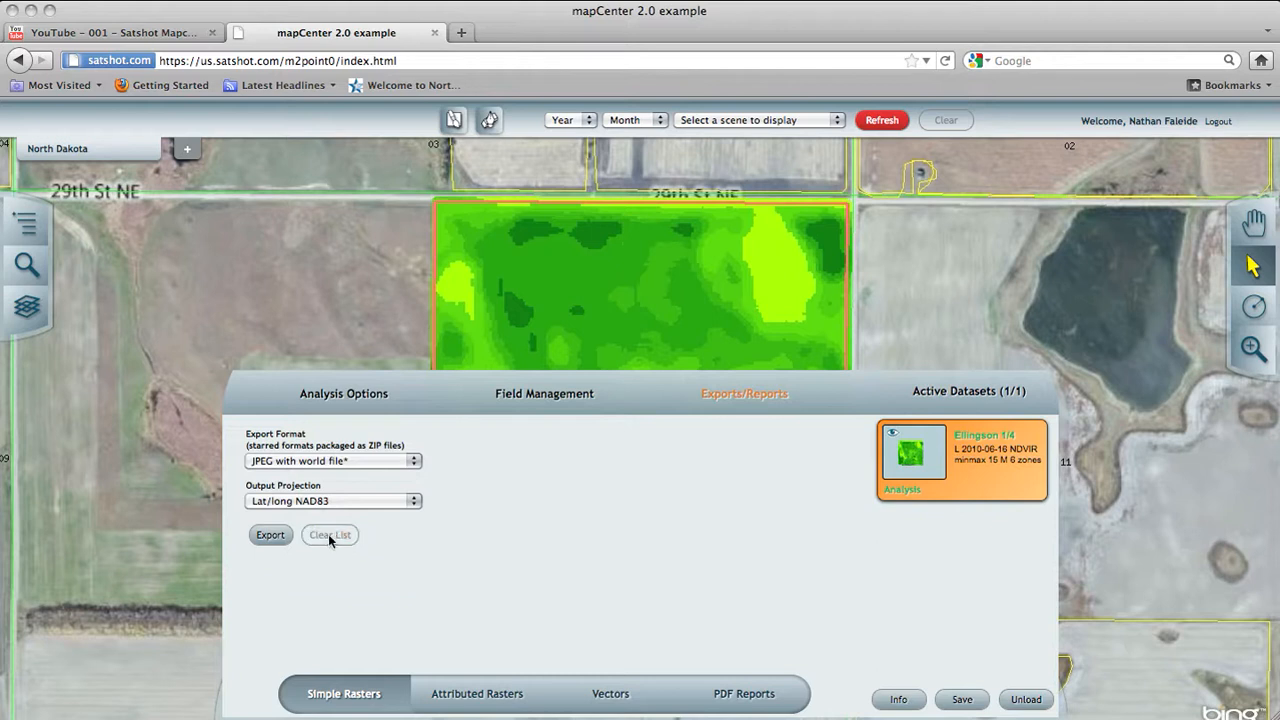
Step: Set up an attributed raster export in AgCo Falcon format with Pounds as the product units and Fertilizing as the task
left_click(470, 693)
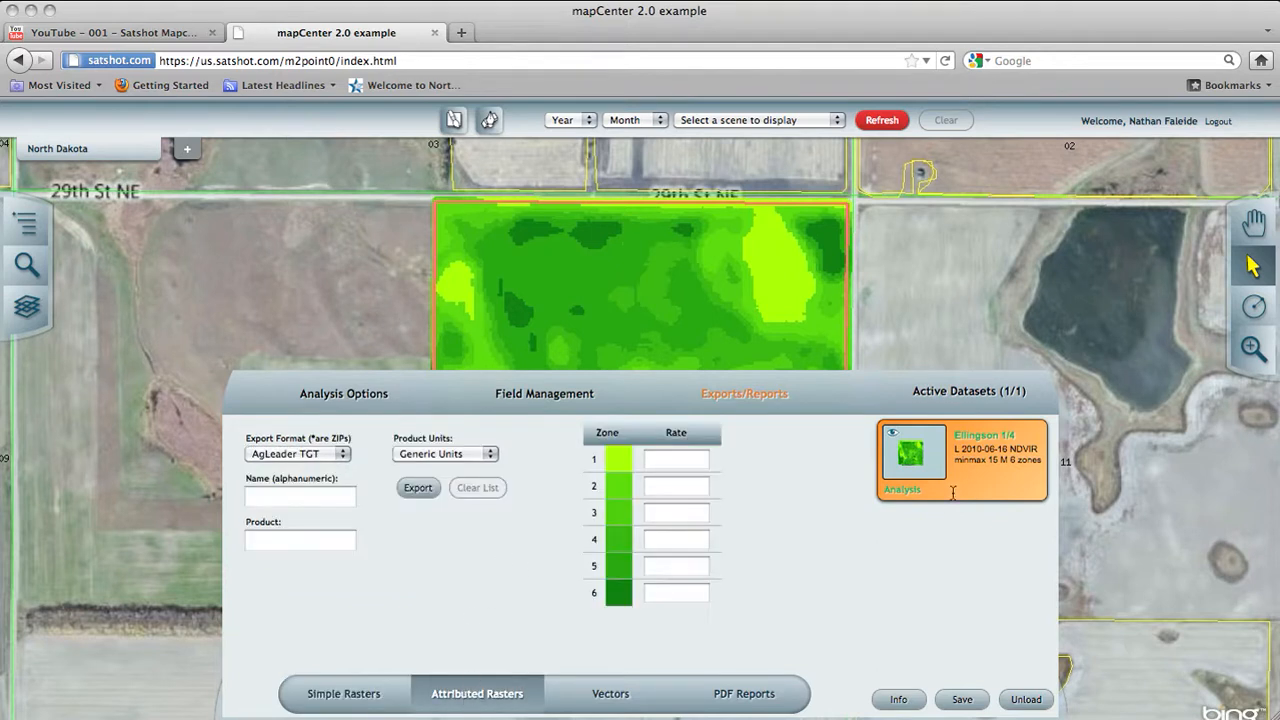
left_click(316, 455)
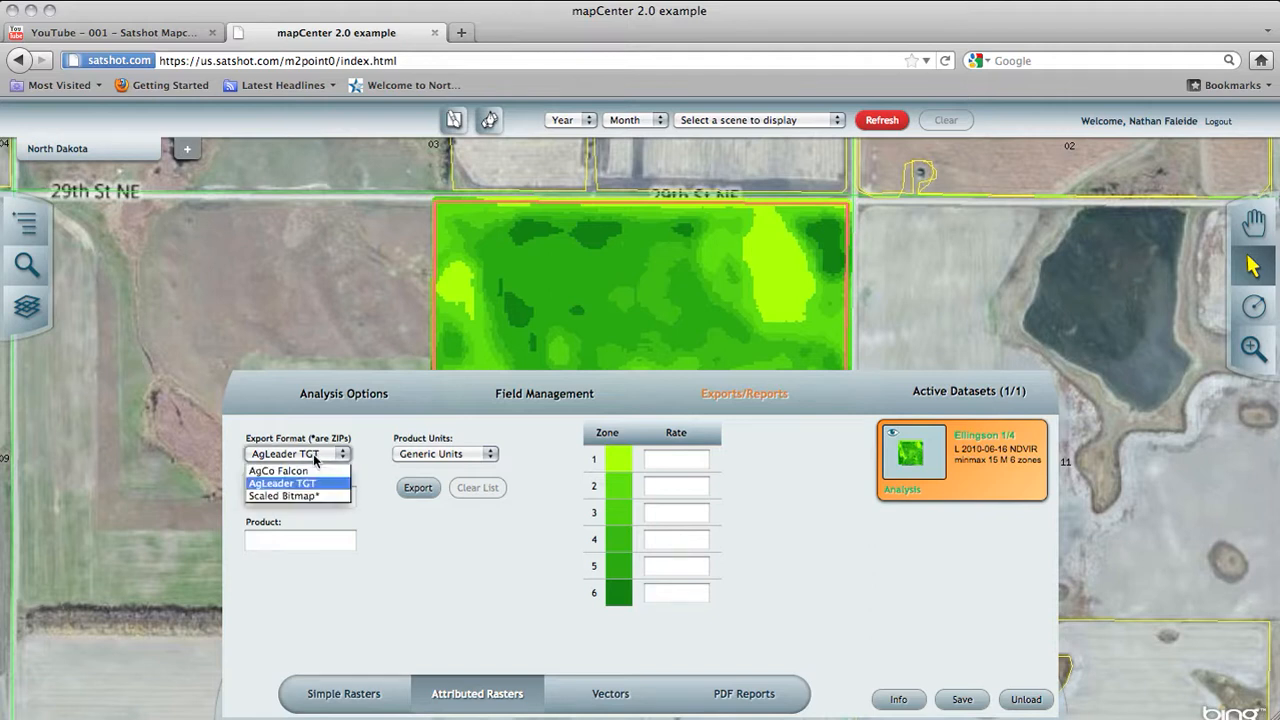
left_click(307, 467)
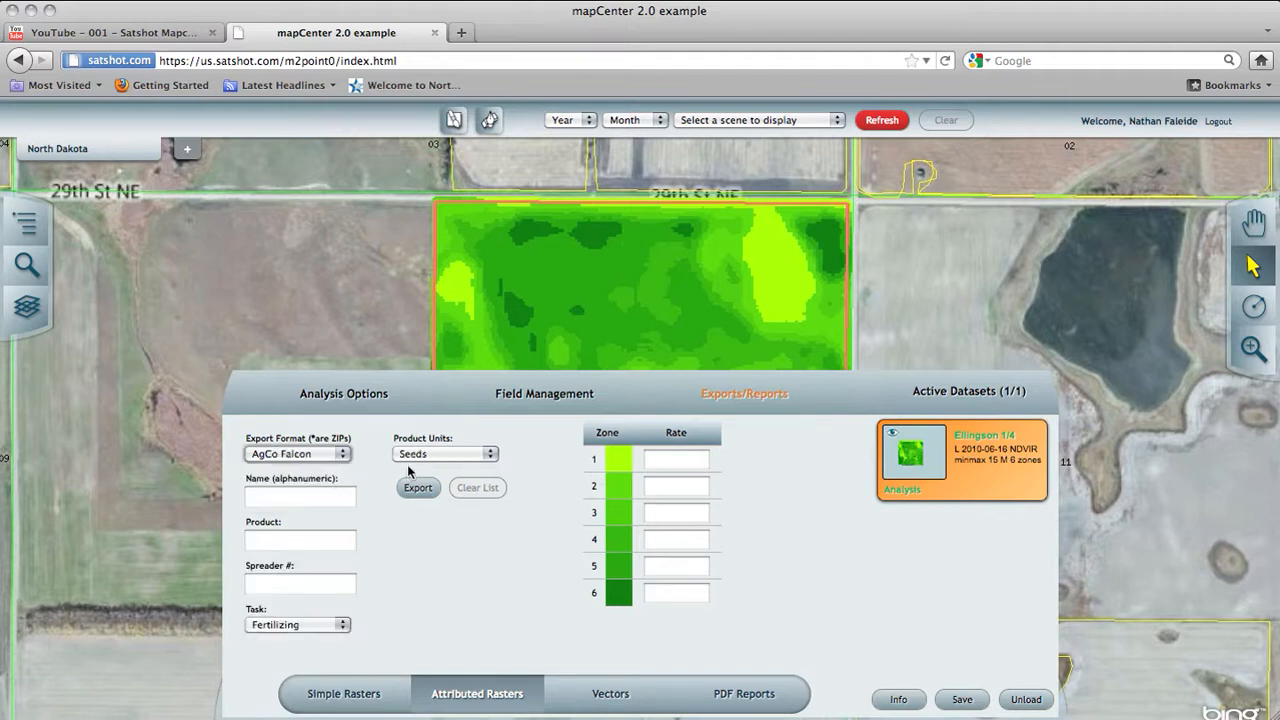
left_click(309, 495)
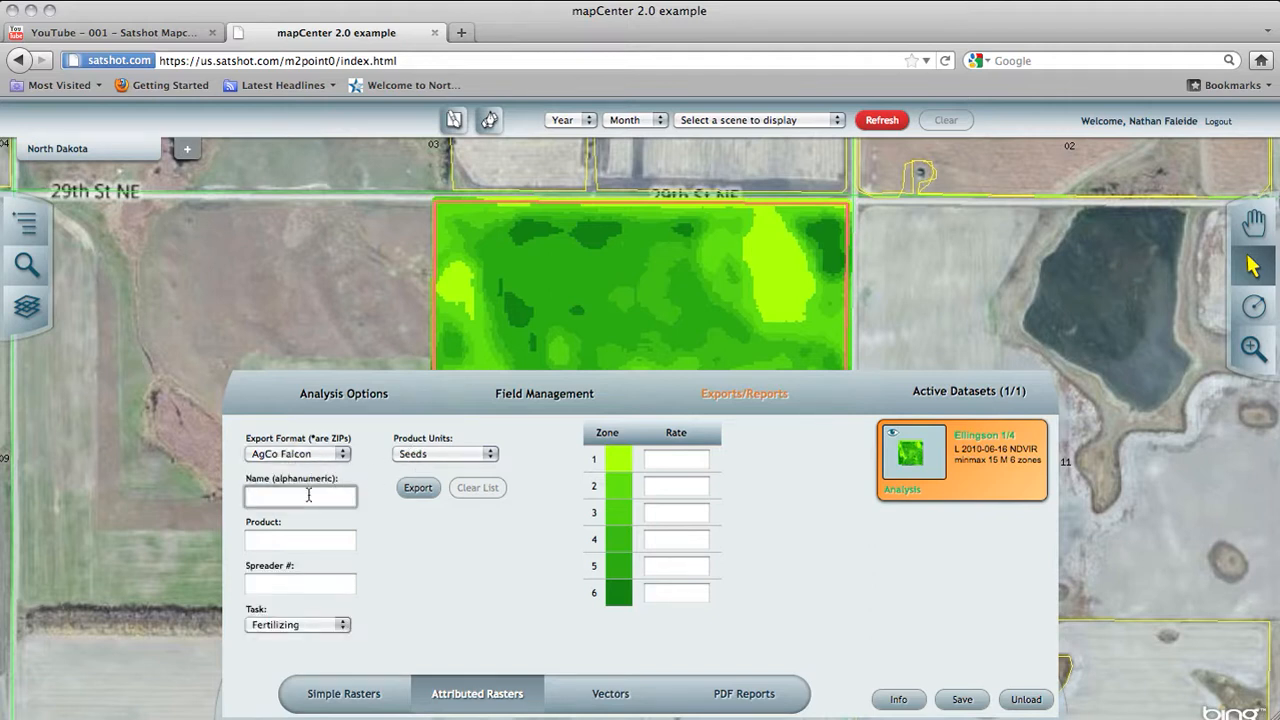
left_click(283, 538)
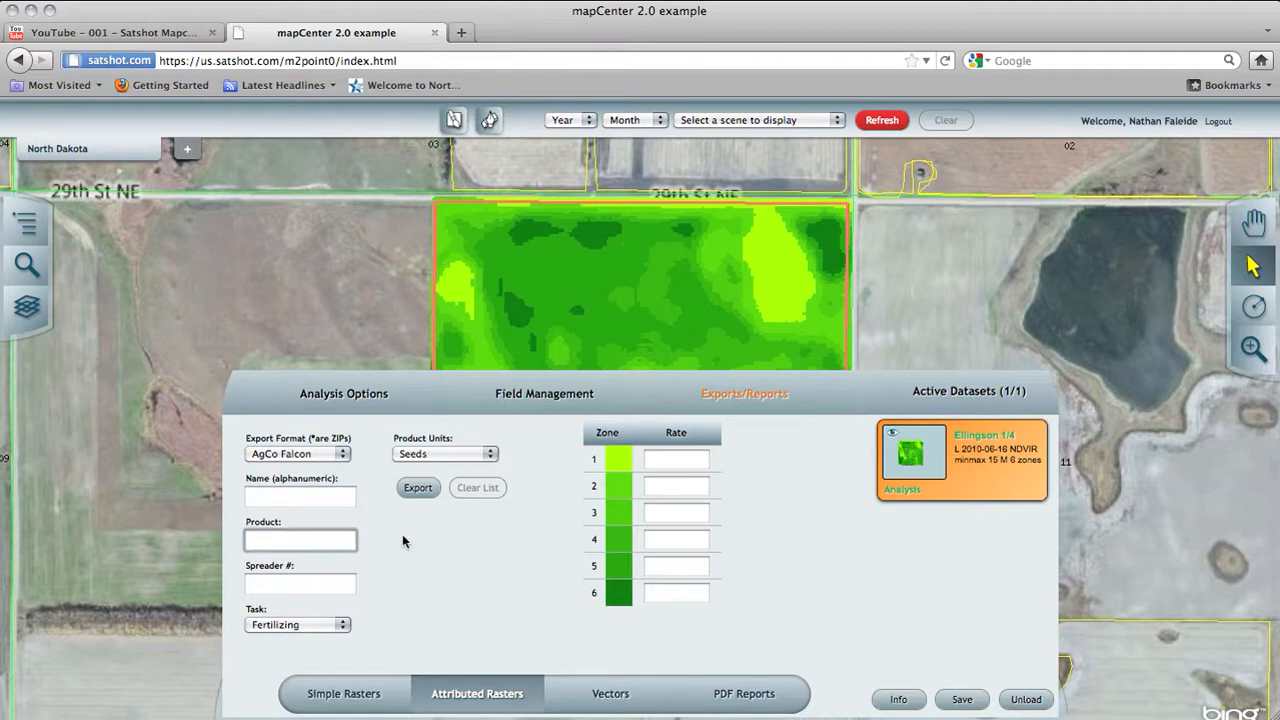
left_click(433, 453)
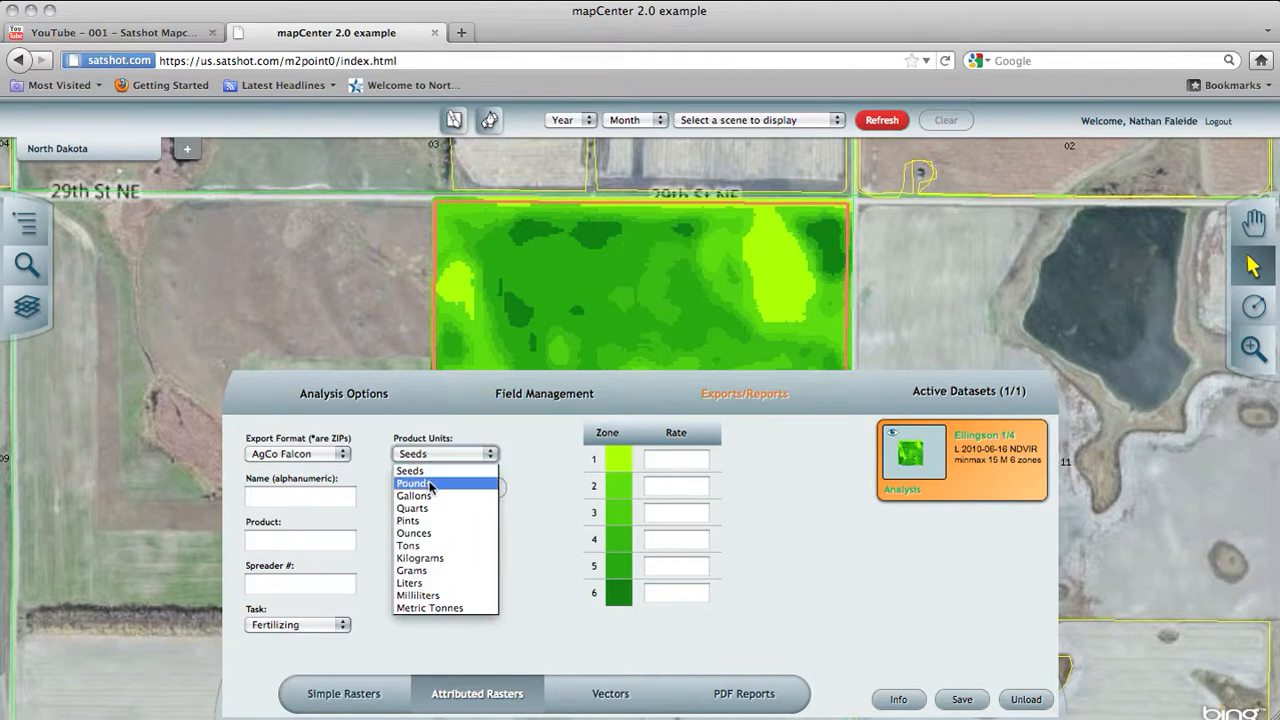
left_click(432, 485)
left_click(302, 586)
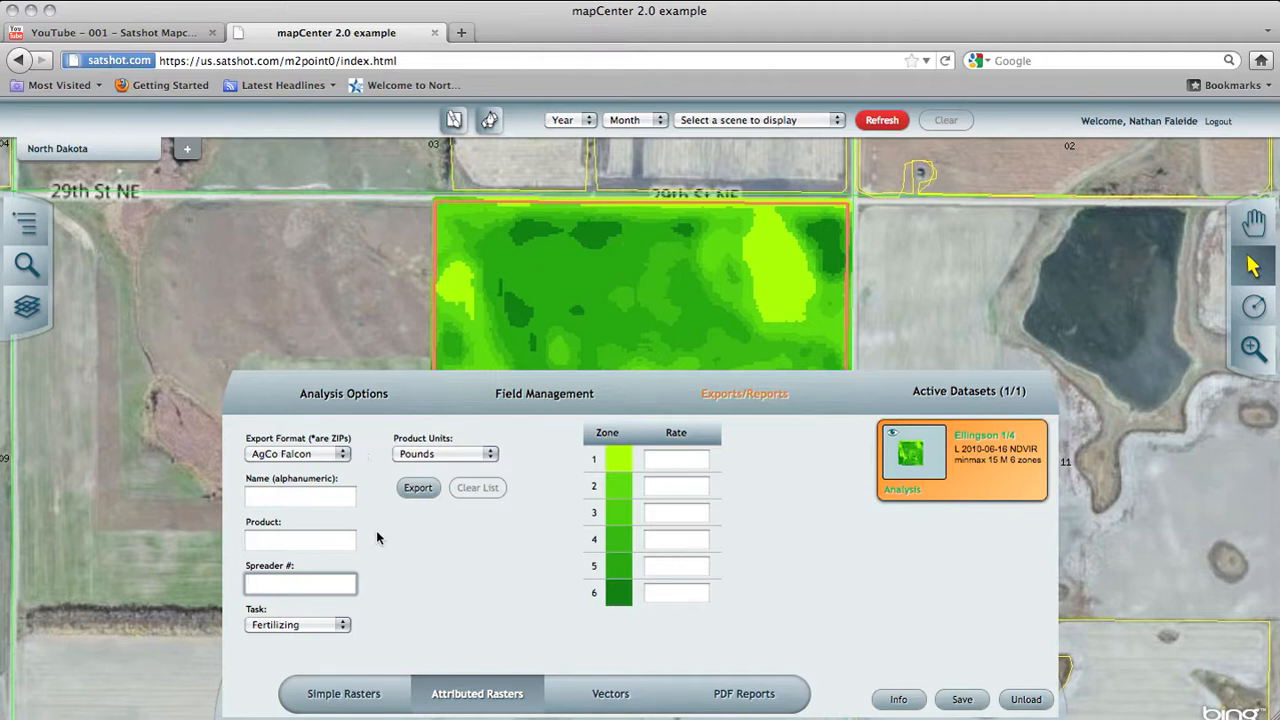
left_click(326, 624)
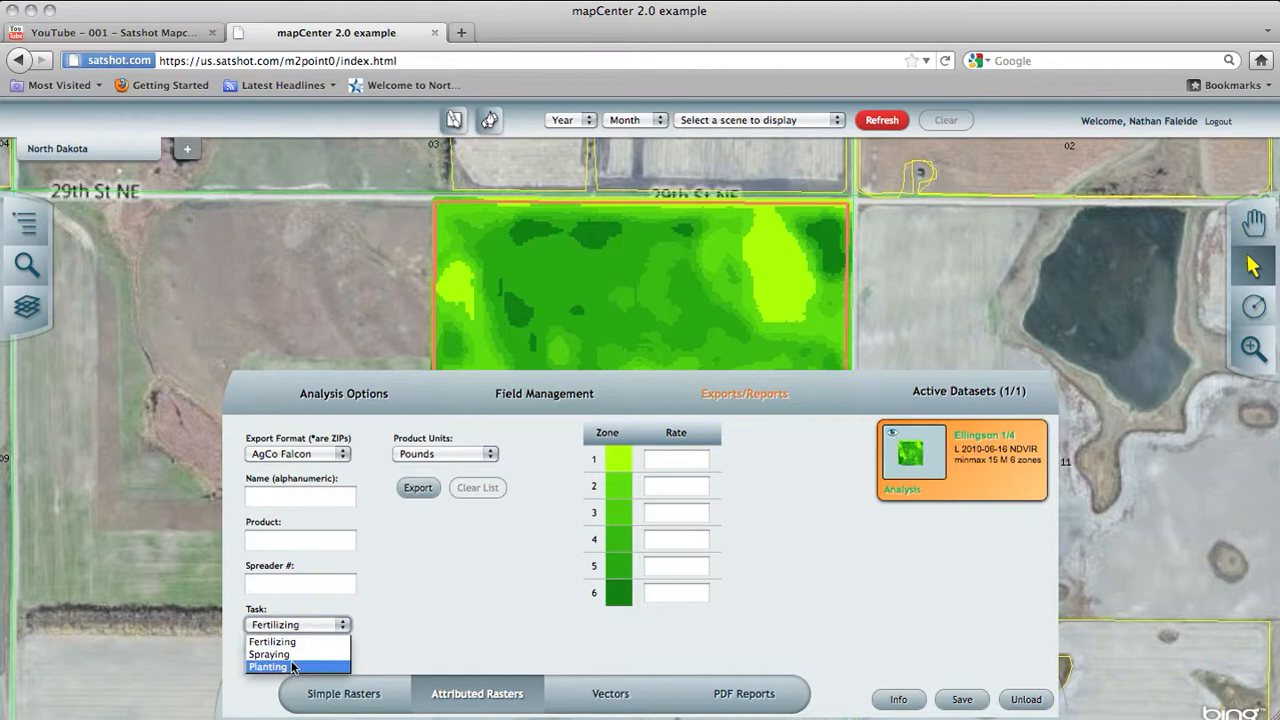
left_click(334, 642)
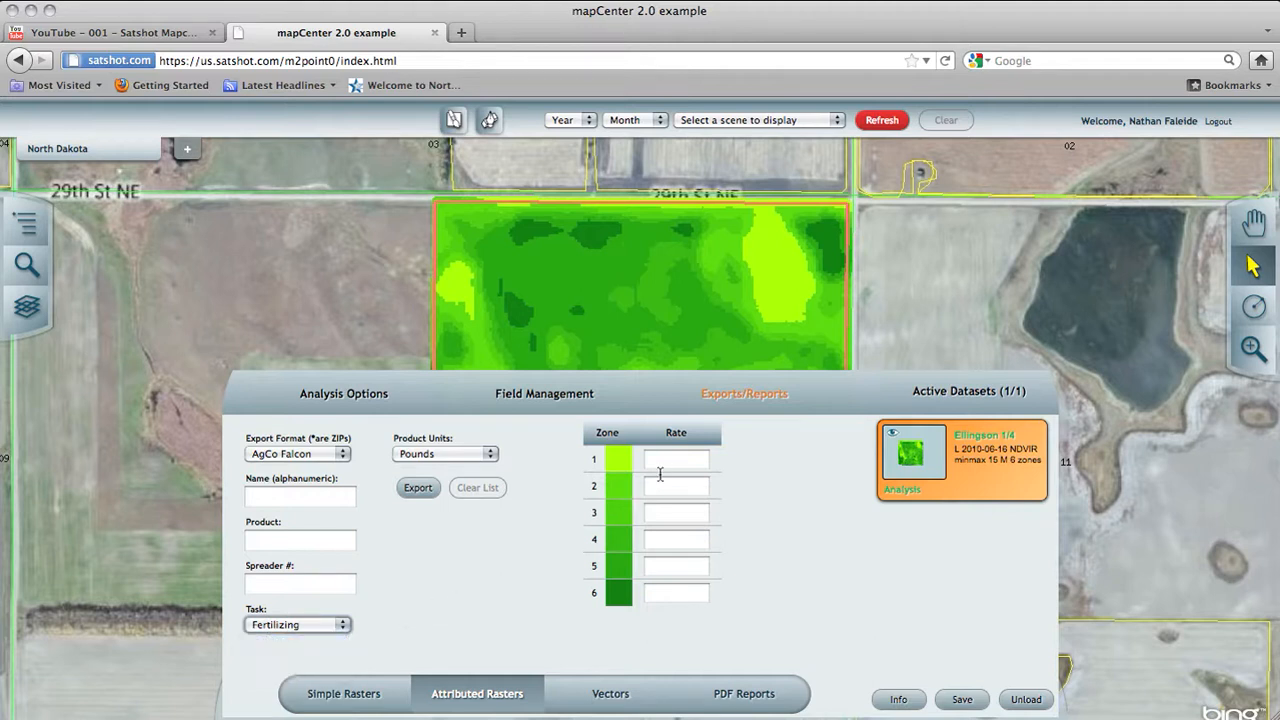
Step: Go through the product rate entries for zones 1 to 6 without entering any values
left_click(692, 459)
left_click(677, 488)
left_click(676, 513)
left_click(675, 543)
left_click(673, 569)
left_click(672, 590)
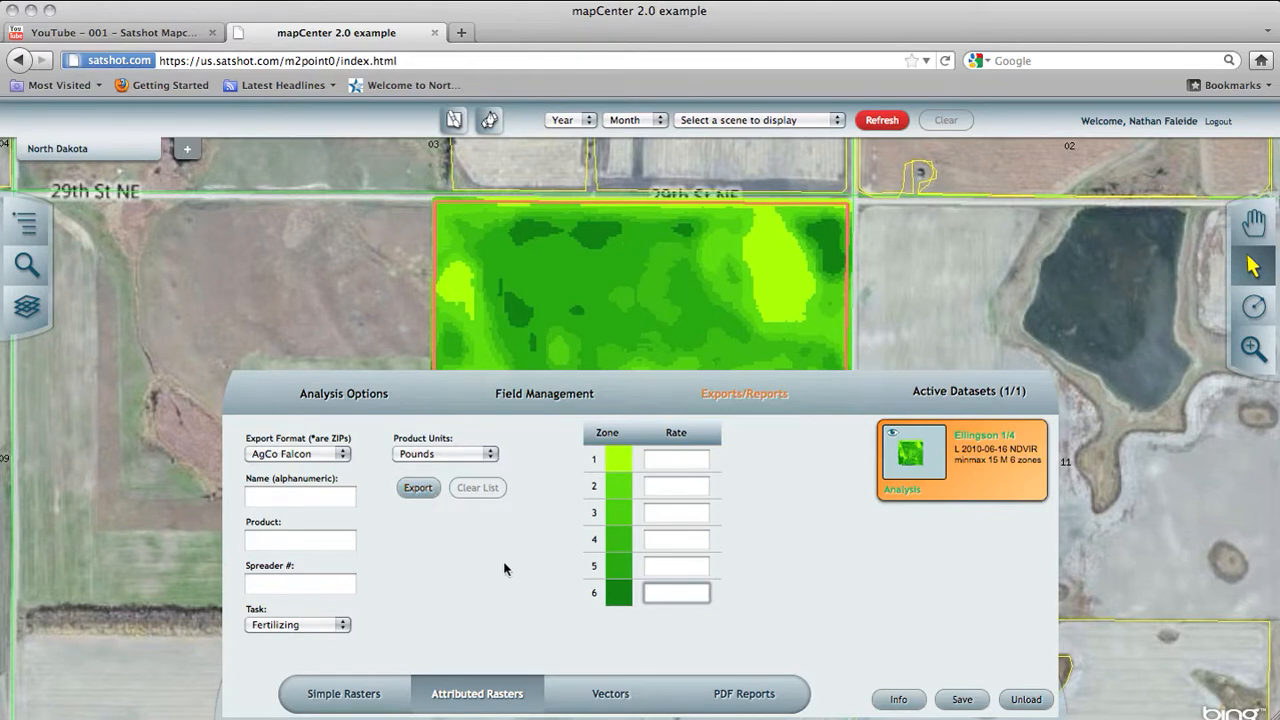
Step: View the vector export options for the loaded analysis dataset, and collapse the export and active dataset panels
left_click(610, 693)
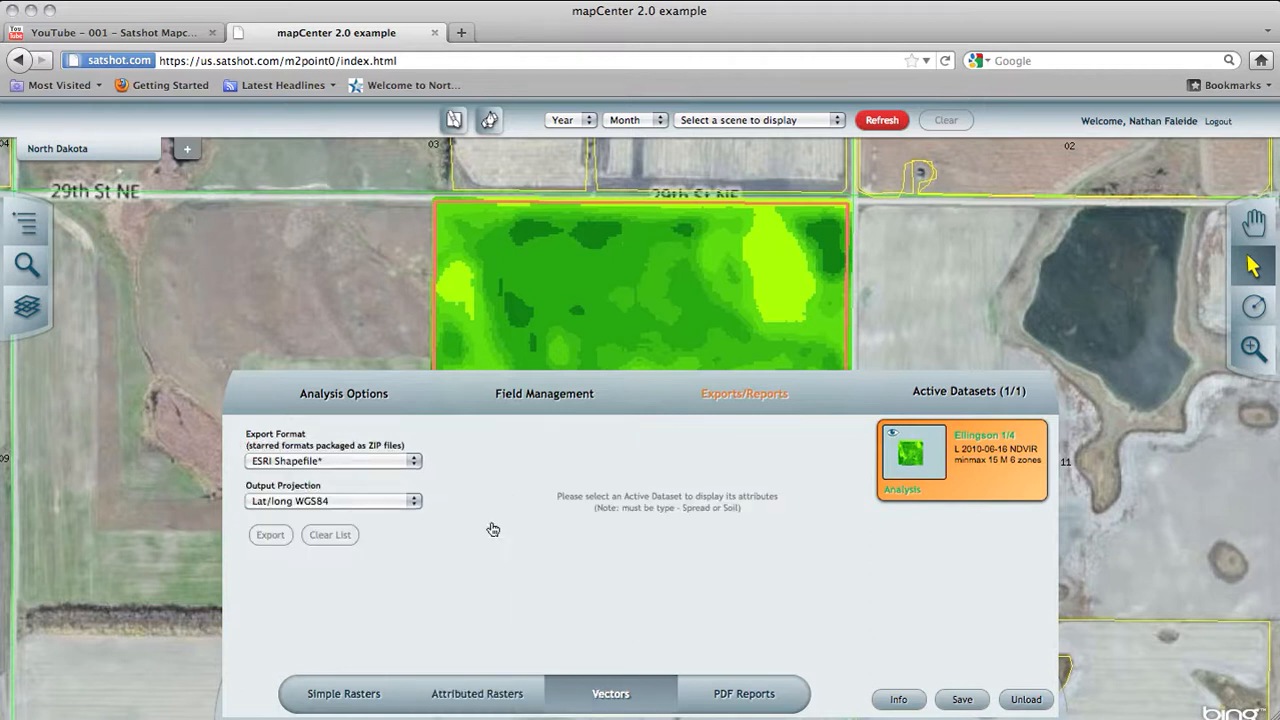
double_click(989, 491)
left_click(427, 384)
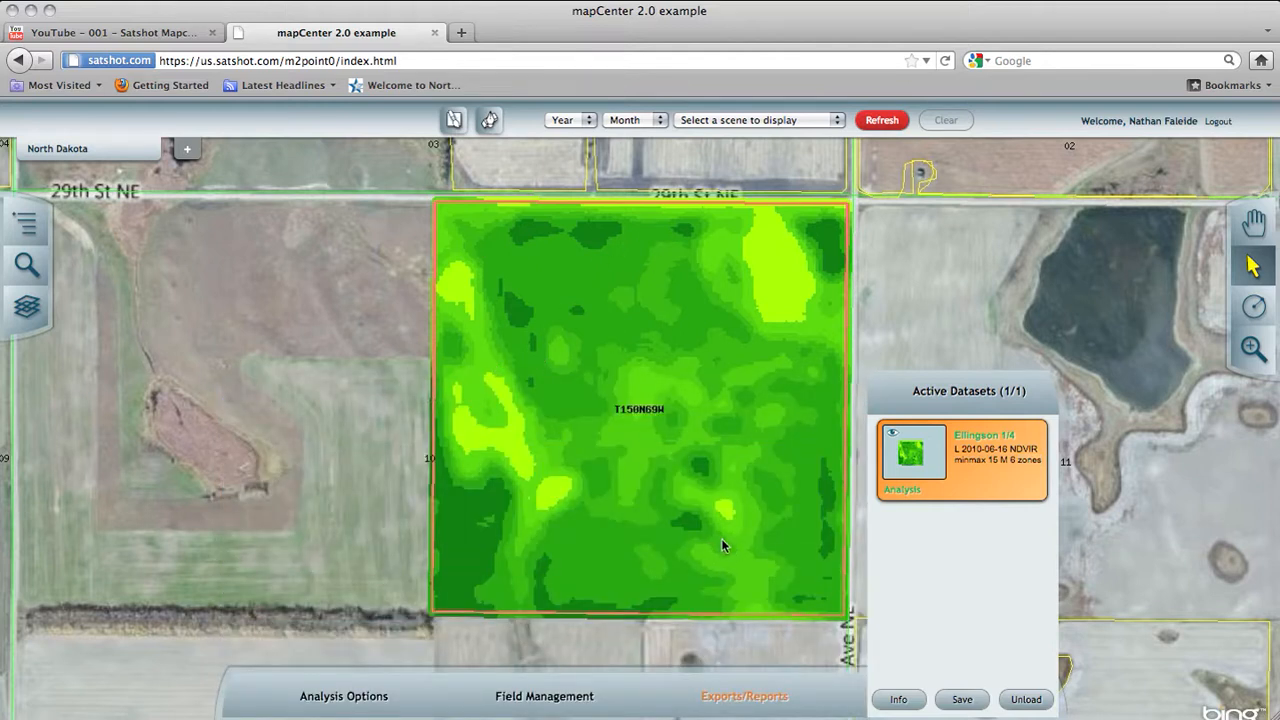
left_click(730, 705)
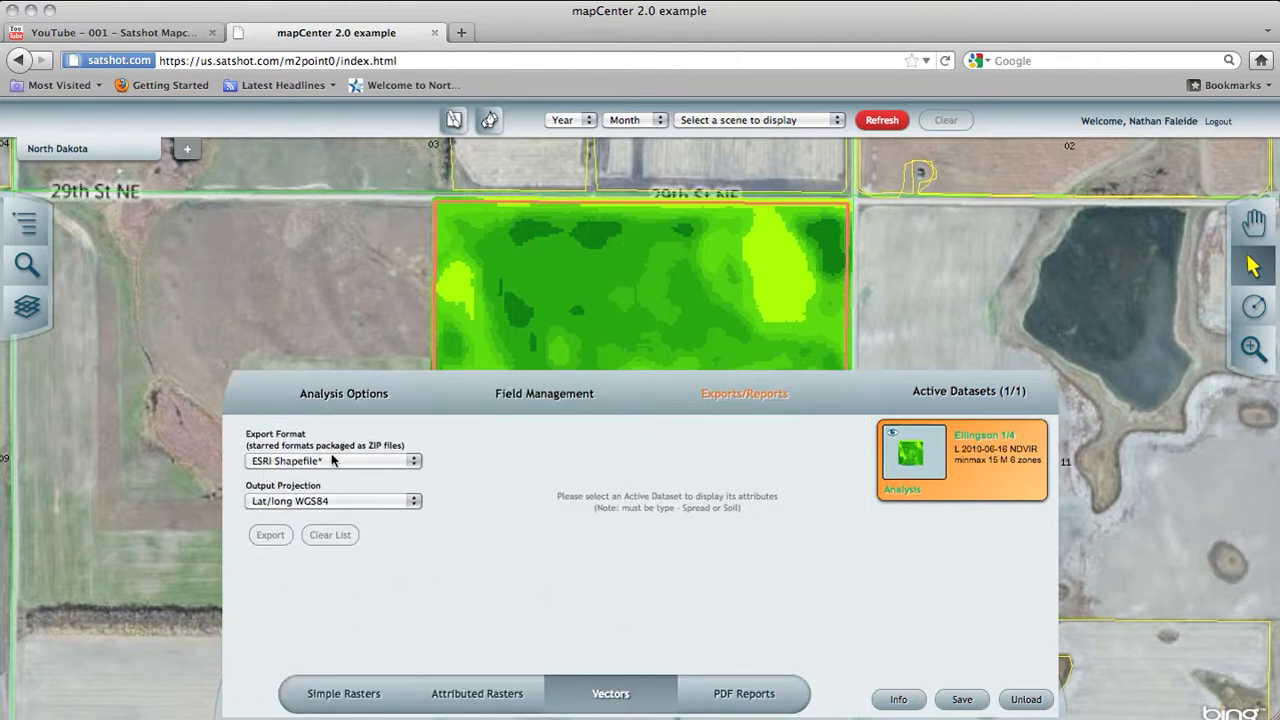
left_click(431, 406)
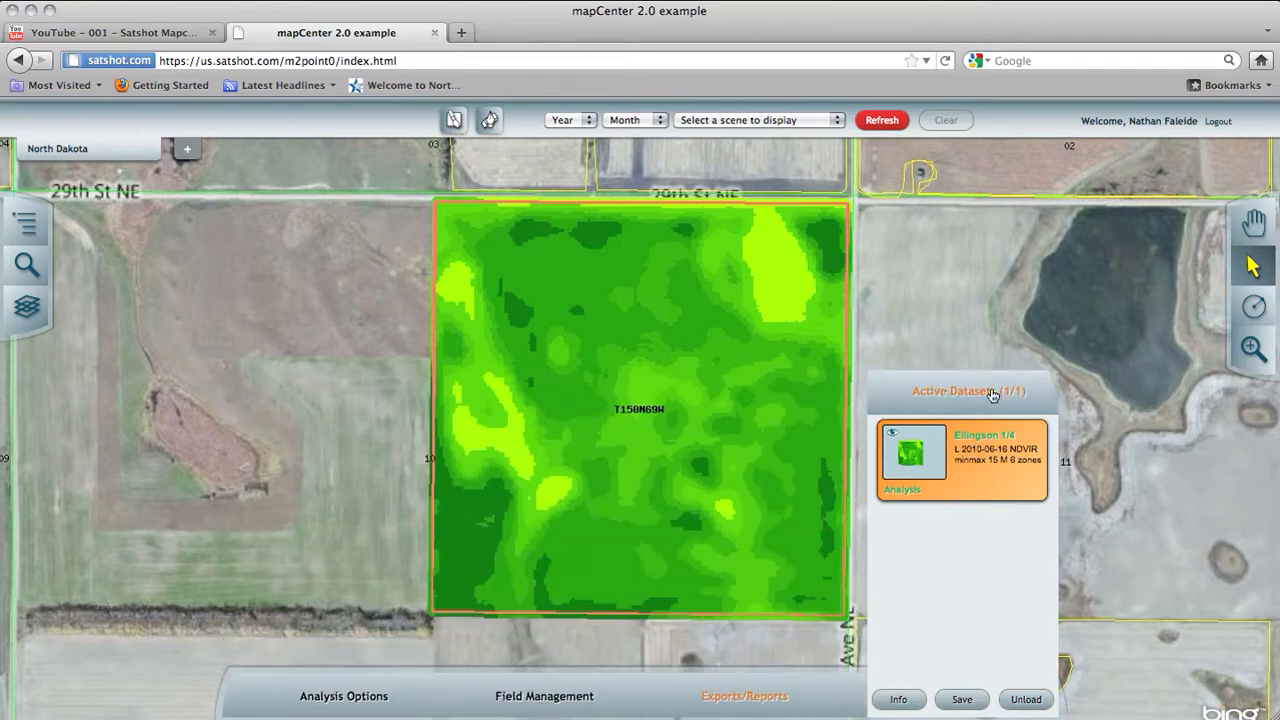
left_click(992, 396)
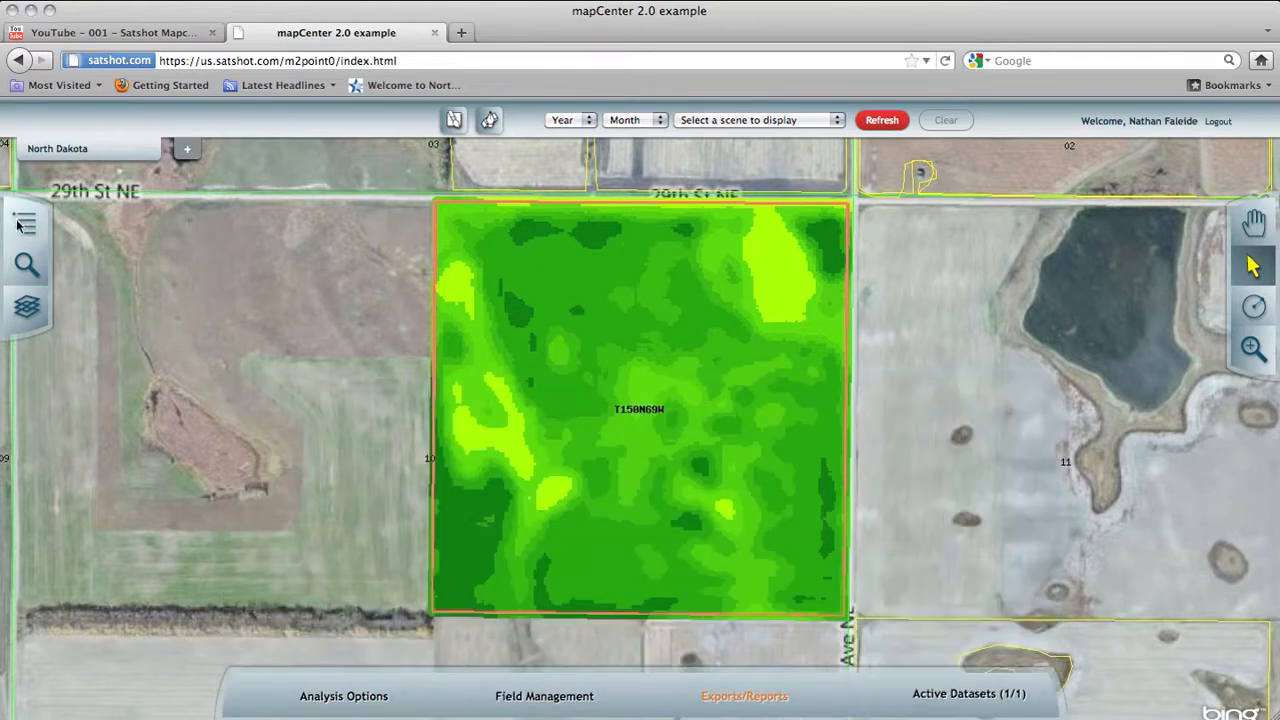
Step: Look over the field's saved datasets and the analysis settings, including the option to vectorize, and close them again
left_click(22, 224)
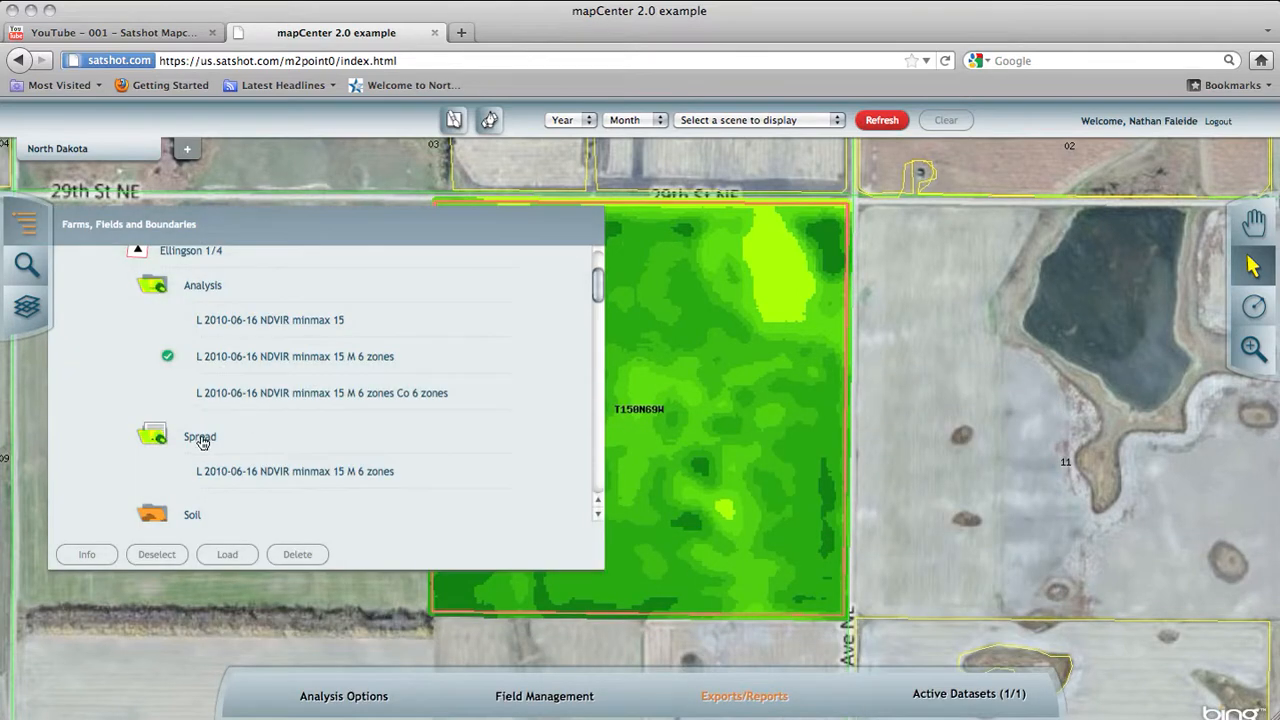
left_click(30, 231)
left_click(333, 700)
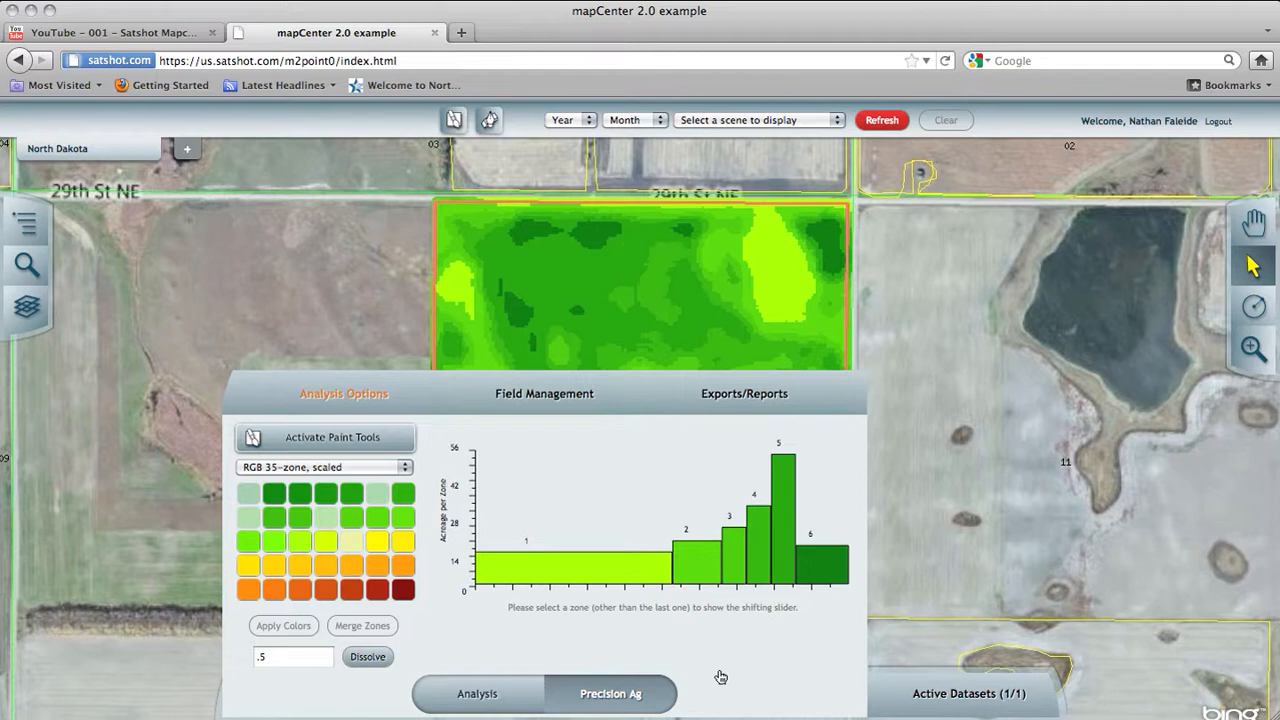
left_click(520, 704)
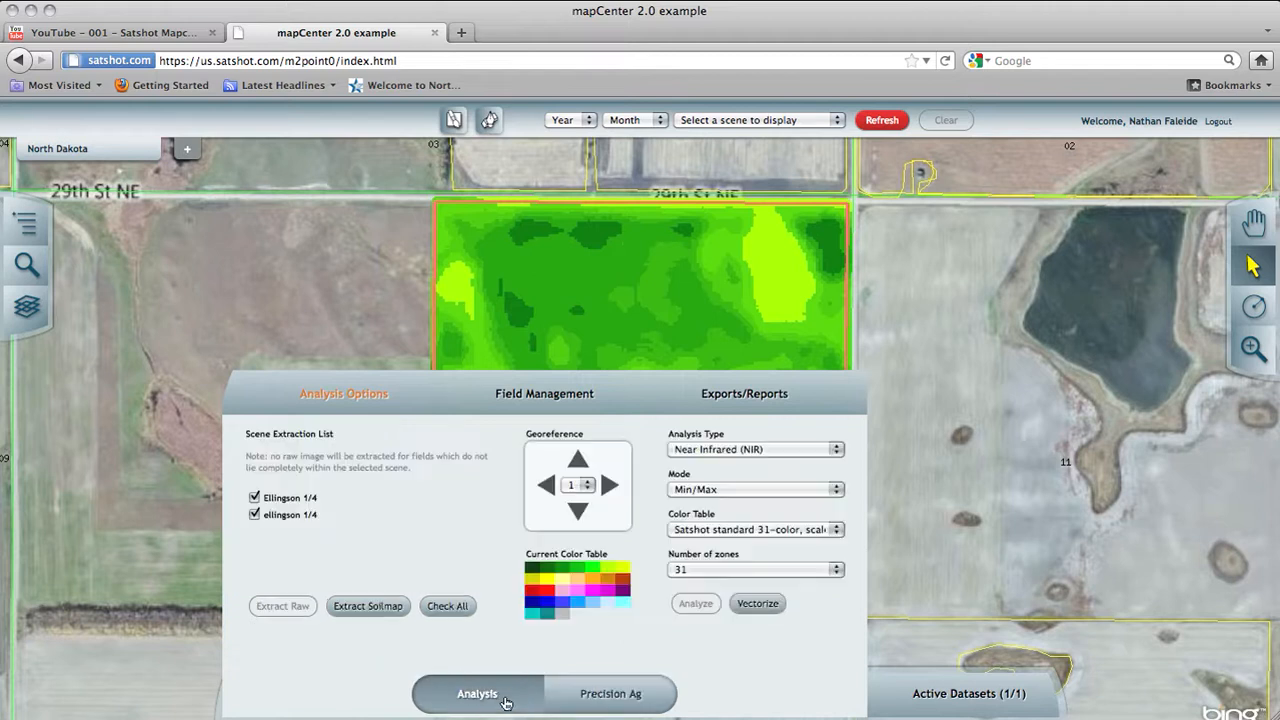
left_click(916, 700)
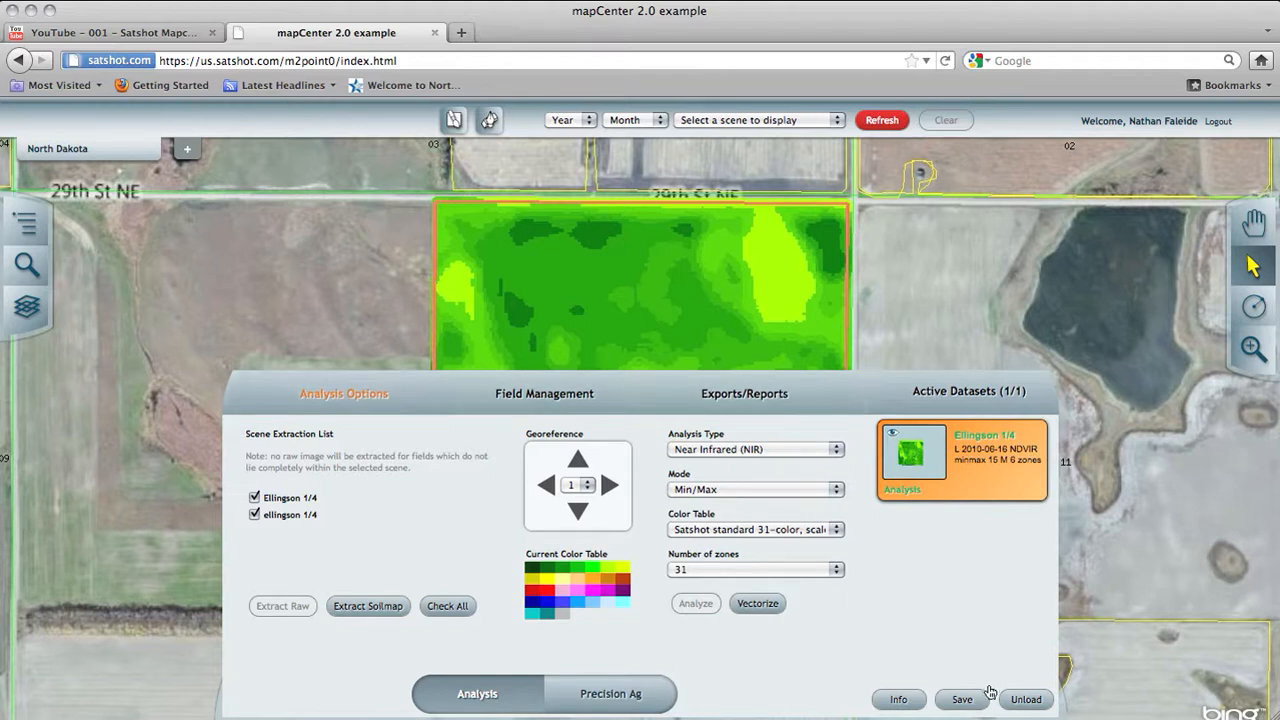
left_click(813, 389)
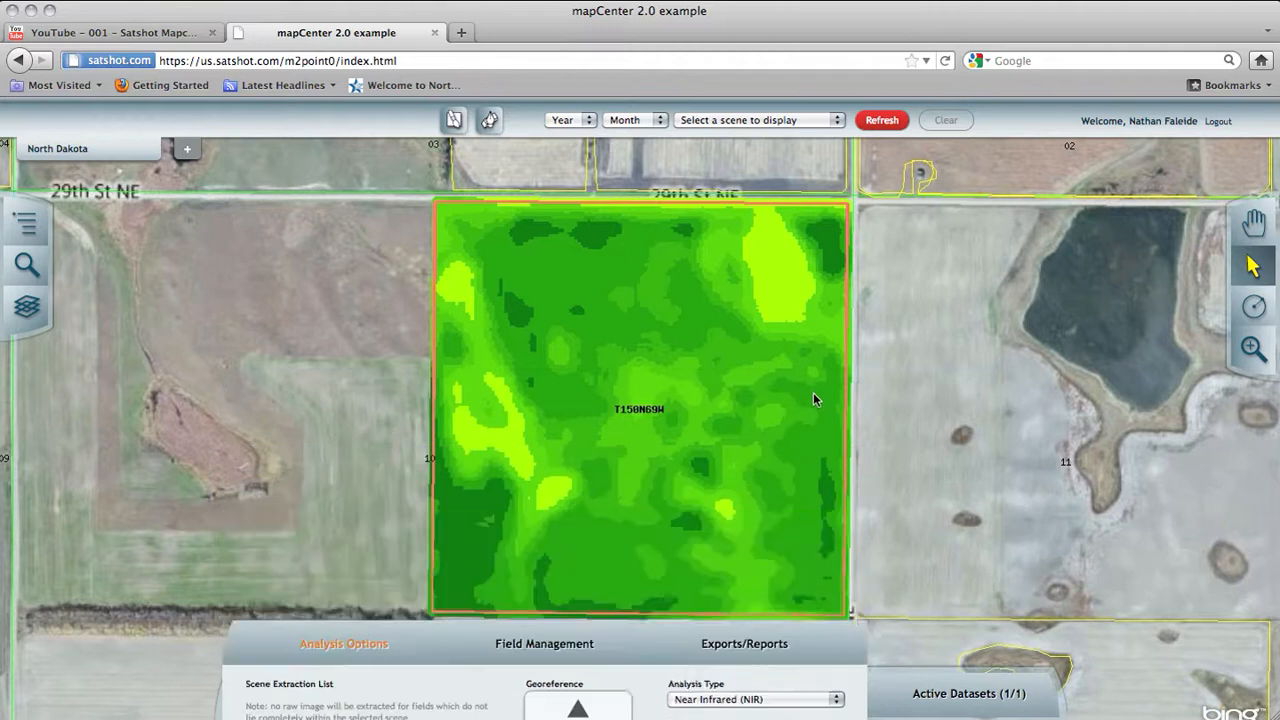
Step: Load the field's Spread dataset L 2010-06-16 NDVIR minmax 15 M 6 zones and make it the only selected active dataset
left_click(27, 227)
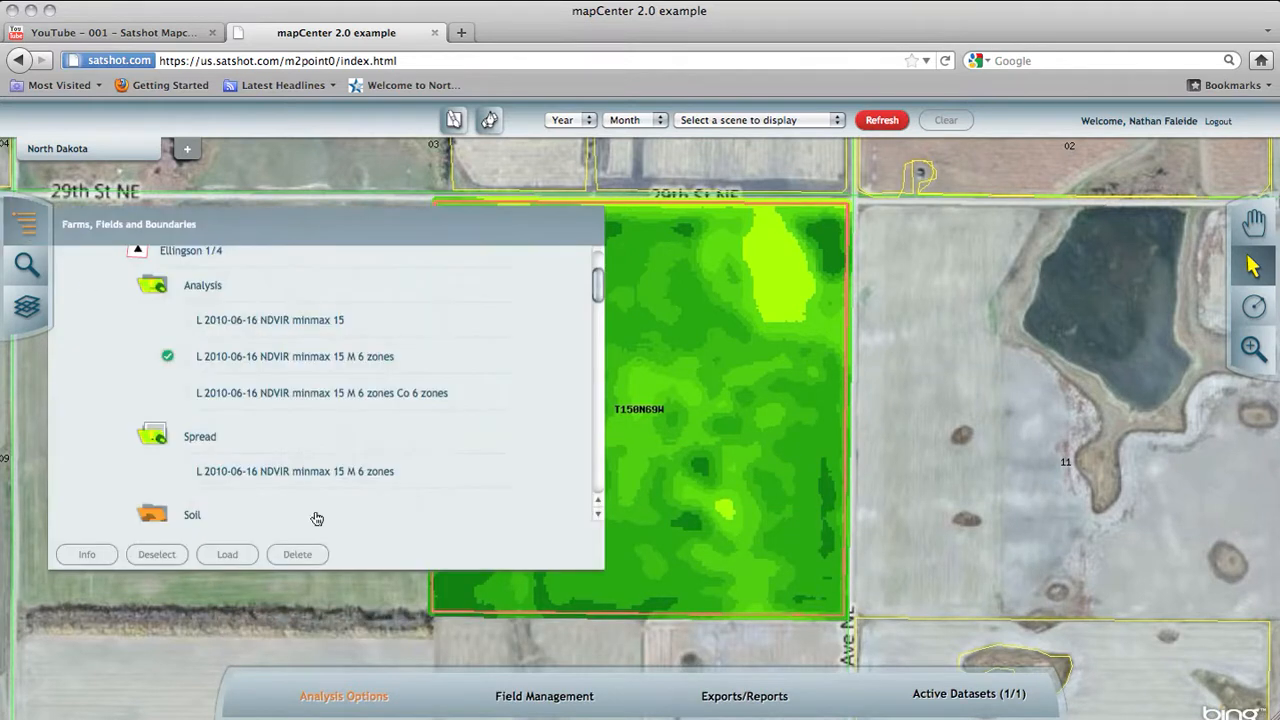
left_click(275, 470)
left_click(227, 554)
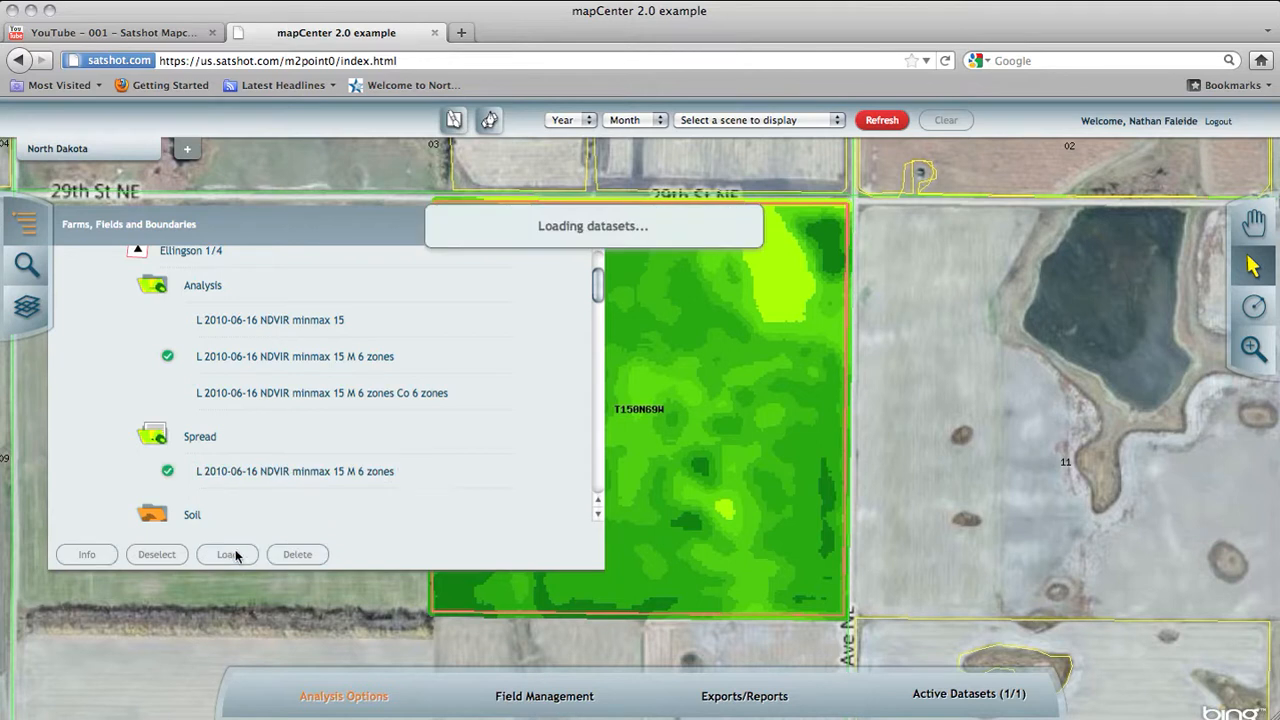
left_click(27, 227)
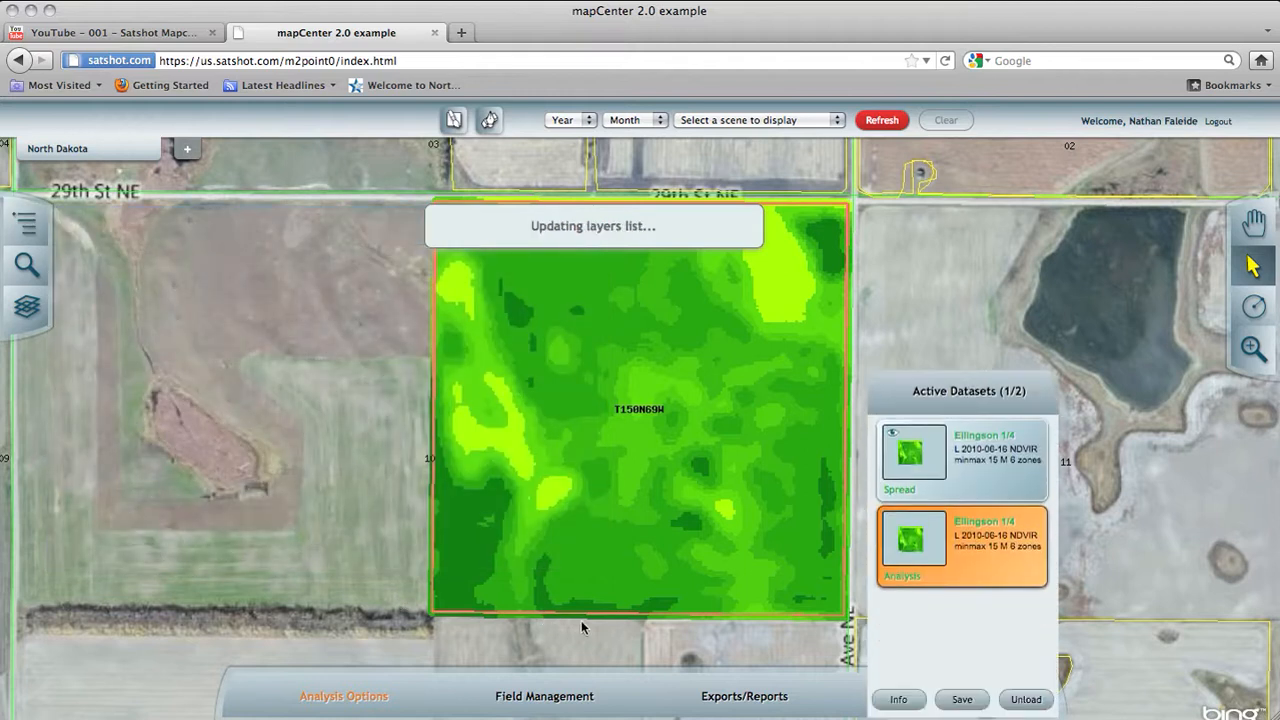
left_click(982, 484)
left_click(972, 574)
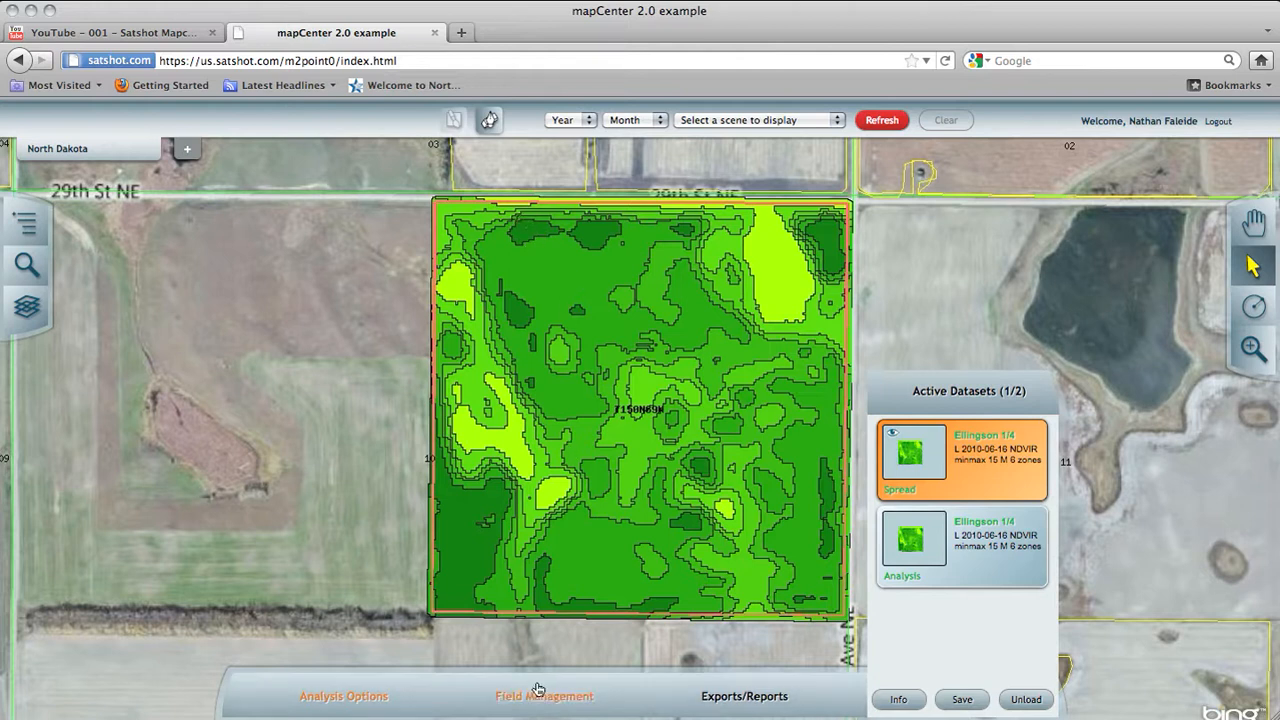
Step: Open the vector export settings for the Spread dataset with ESRI Shapefile as the export format
left_click(724, 714)
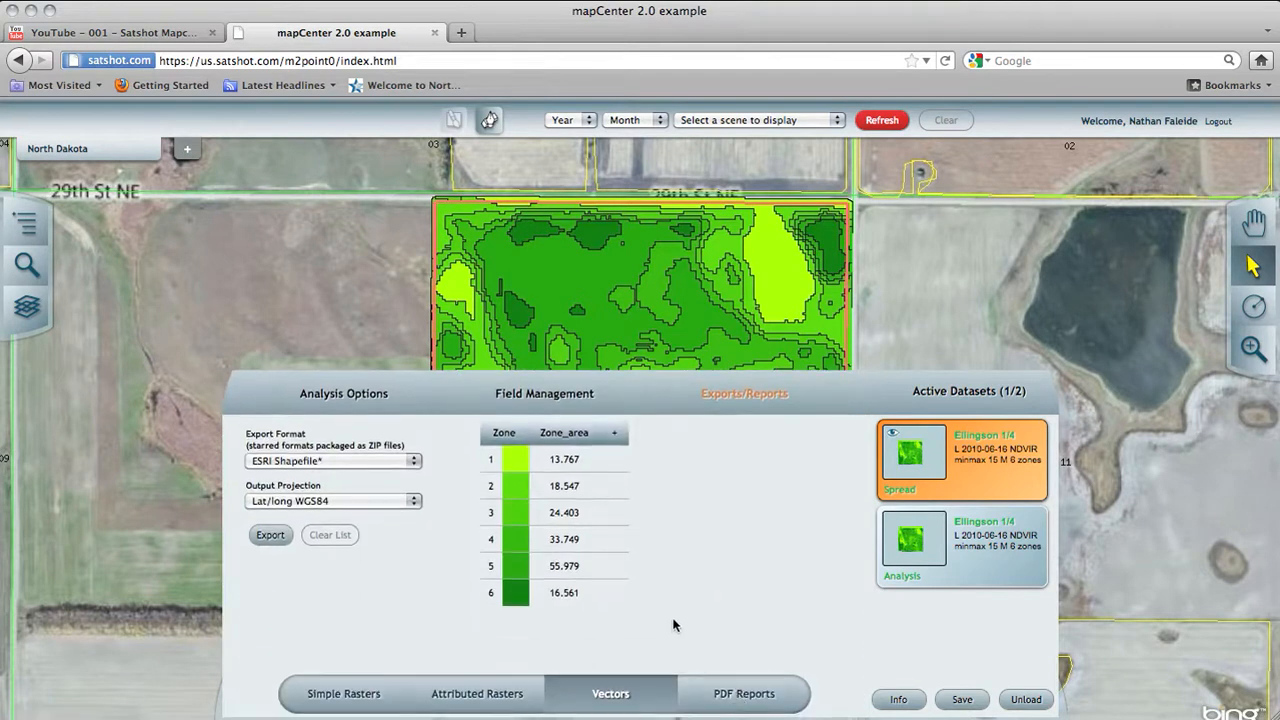
left_click(353, 460)
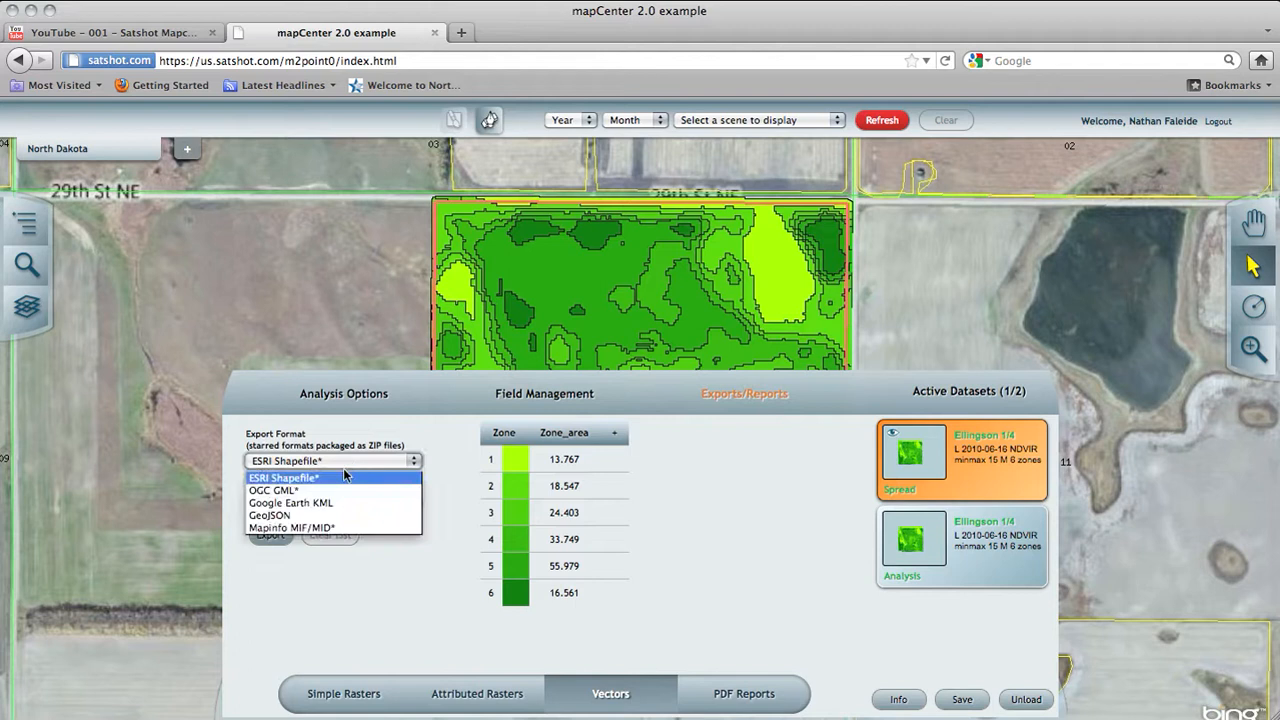
left_click(323, 482)
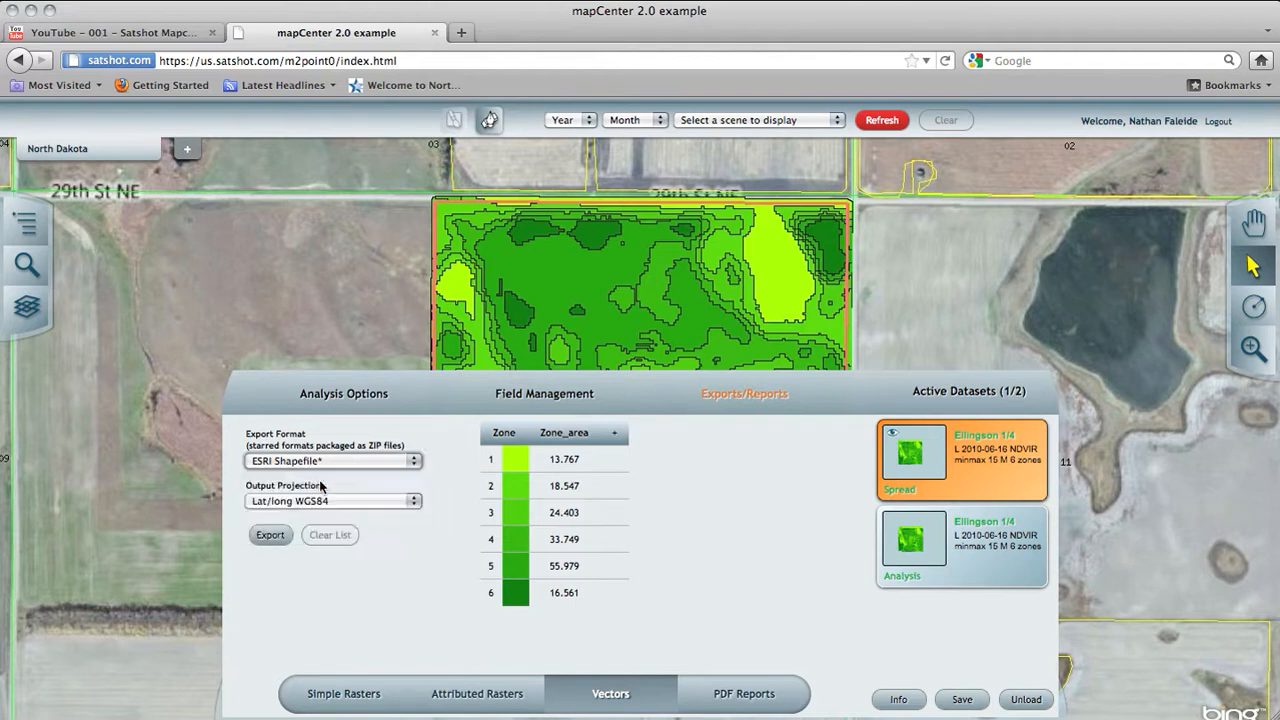
Step: Add a new attribute named N of type String to the Spread dataset's zone table
left_click(617, 440)
left_click(644, 368)
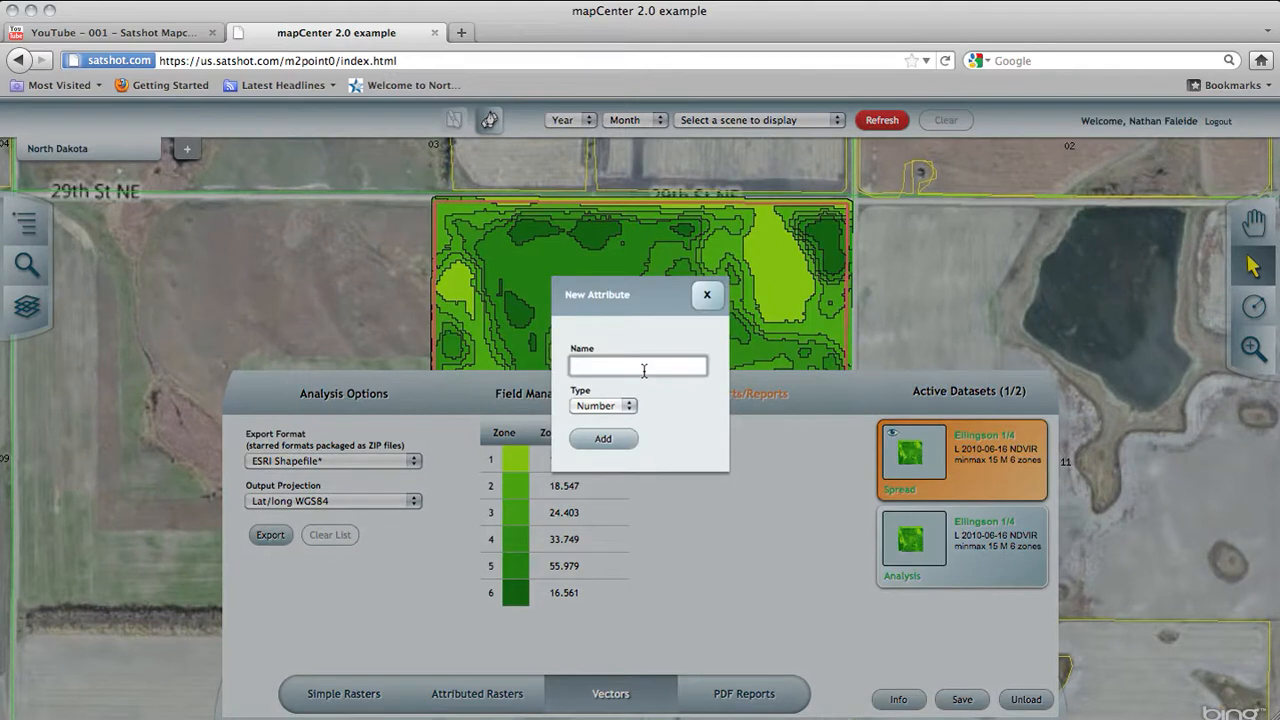
type("N")
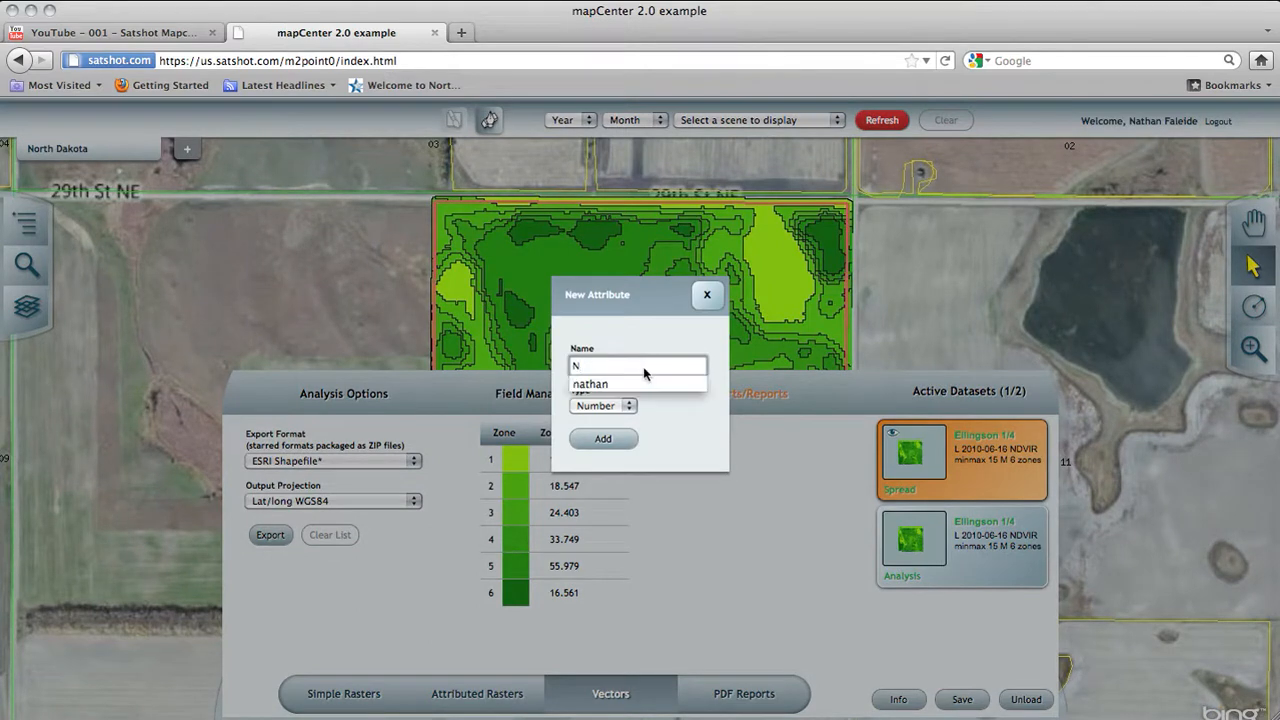
left_click(603, 404)
left_click(600, 434)
left_click(617, 442)
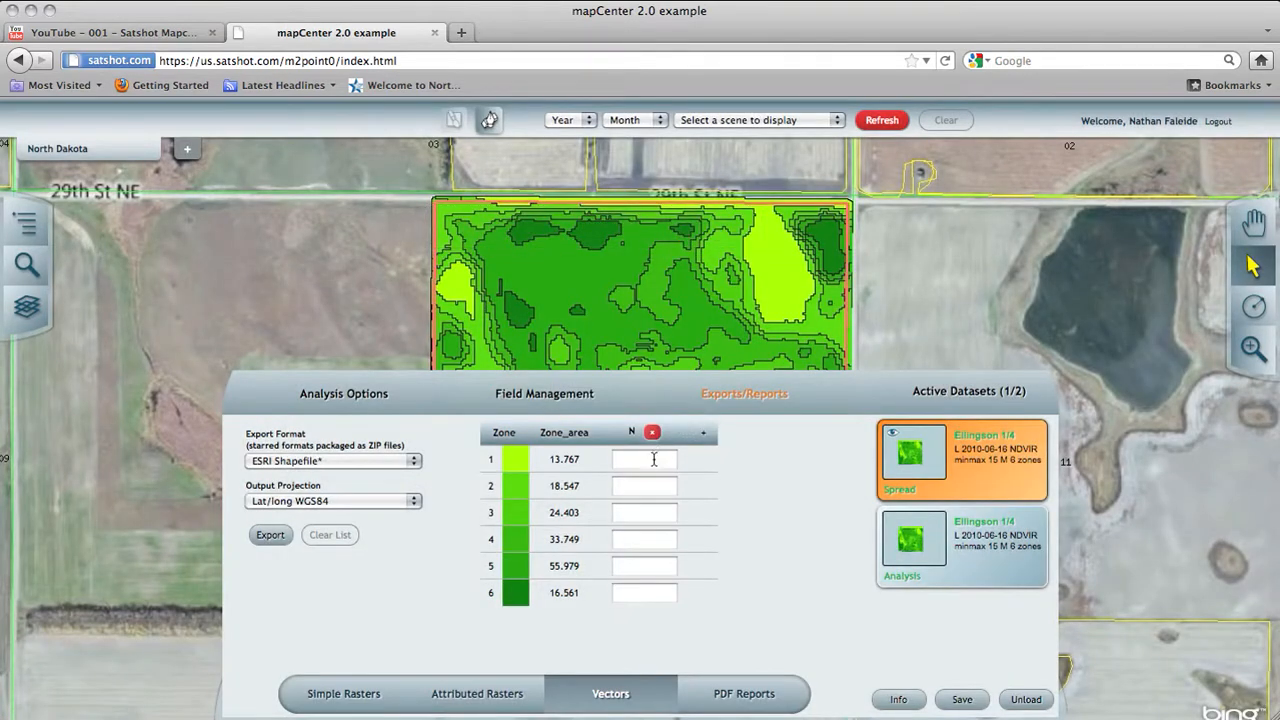
Step: Go through the N attribute entries for zones 1 to 6, leaving them blank
left_click(652, 461)
left_click(646, 487)
left_click(645, 514)
left_click(643, 541)
left_click(642, 567)
left_click(642, 594)
Step: Add a second attribute named water of type Number to the zone table
left_click(705, 434)
left_click(664, 374)
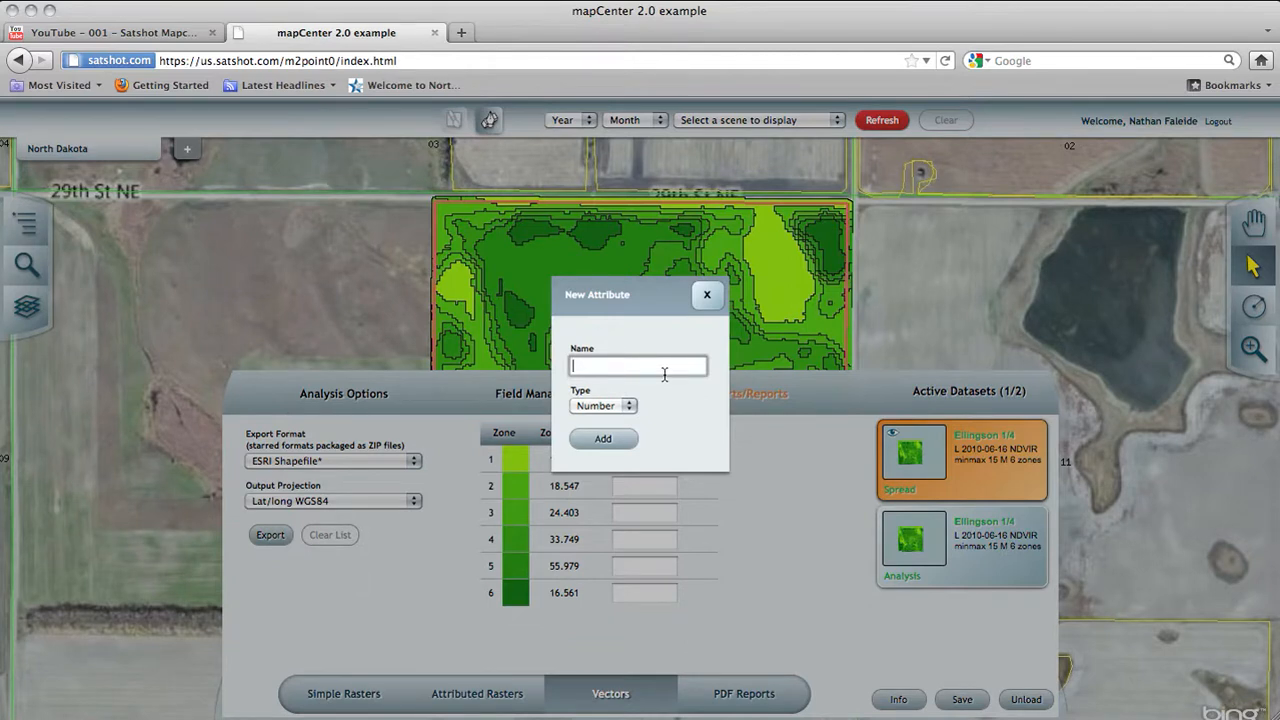
type("water")
left_click(621, 432)
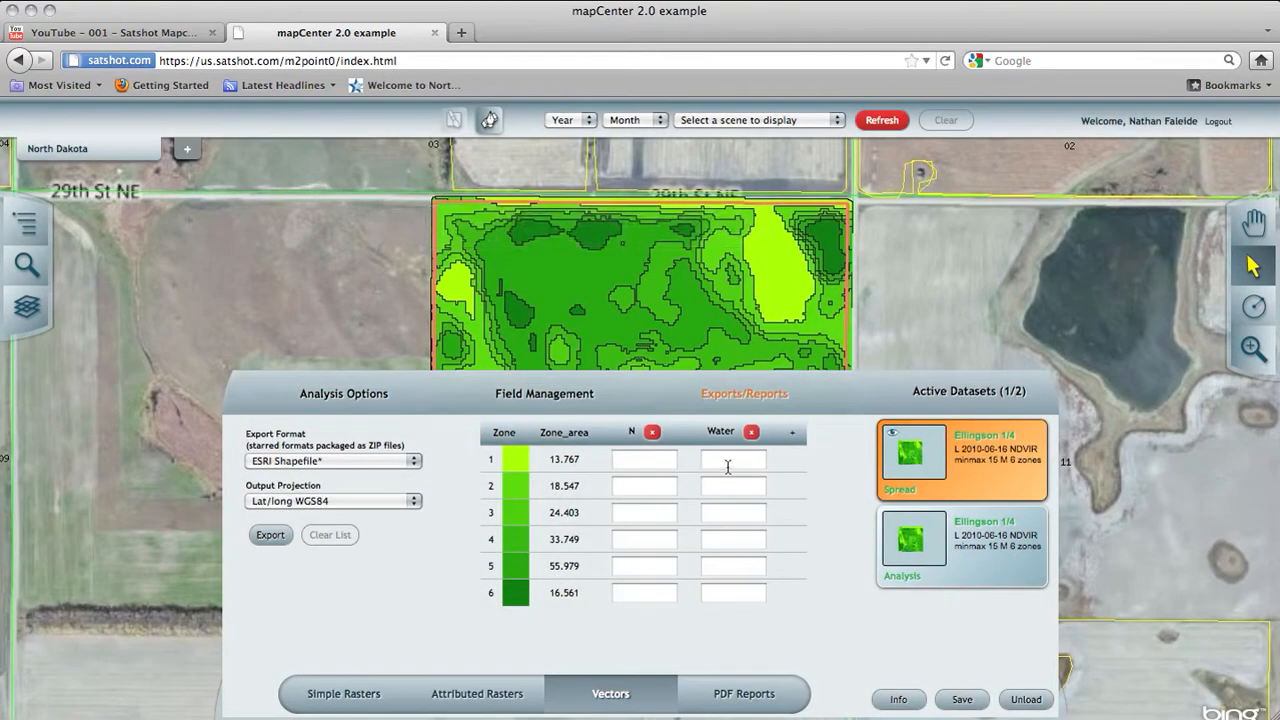
Step: Go through the water attribute entries for zones 1 to 5, leaving them blank
left_click(728, 465)
left_click(728, 490)
left_click(730, 520)
left_click(732, 544)
left_click(735, 565)
Step: Export the Spread dataset as an ESRI Shapefile in Lat/long WGS84 and open its ZIP download prompt without saving the file
left_click(270, 537)
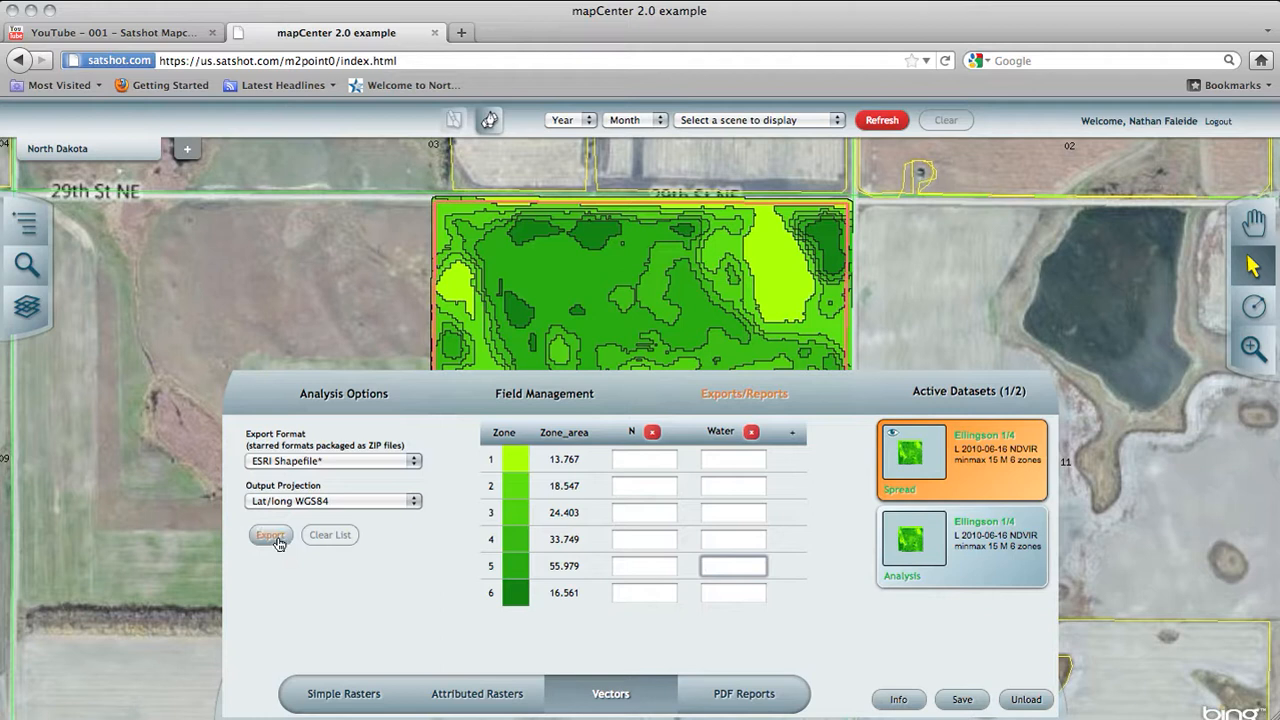
left_click(278, 544)
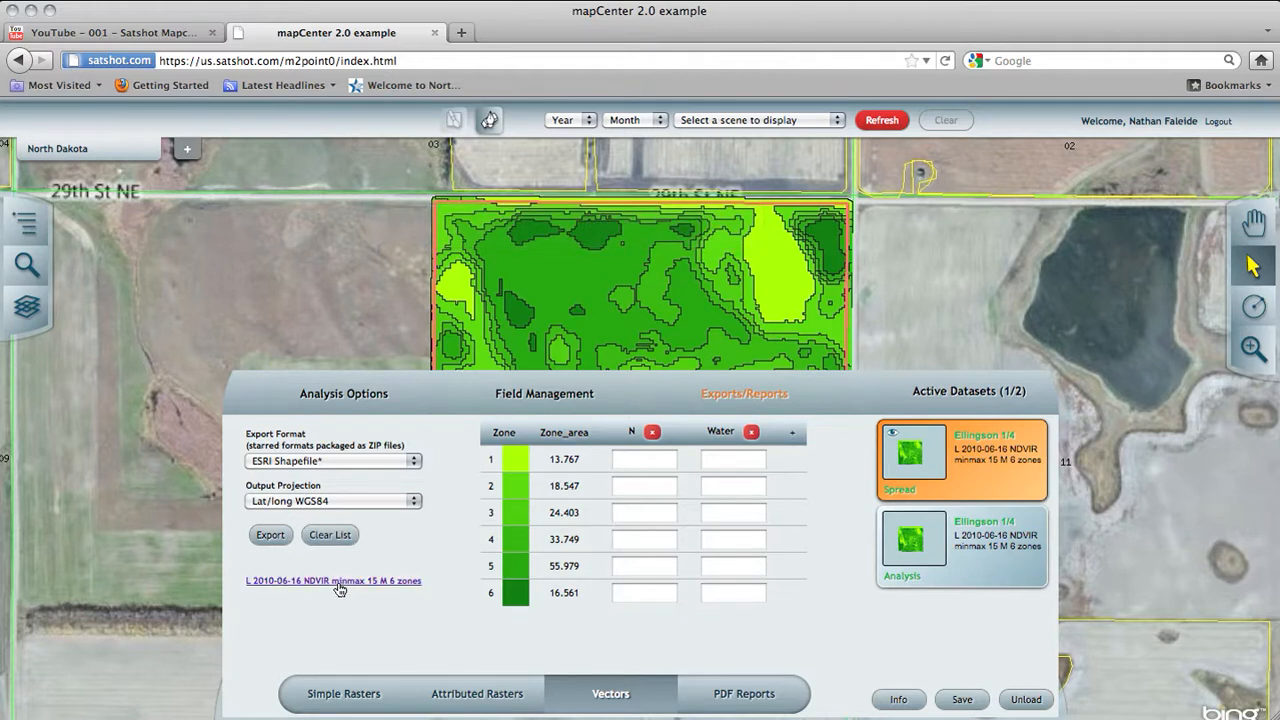
left_click(339, 581)
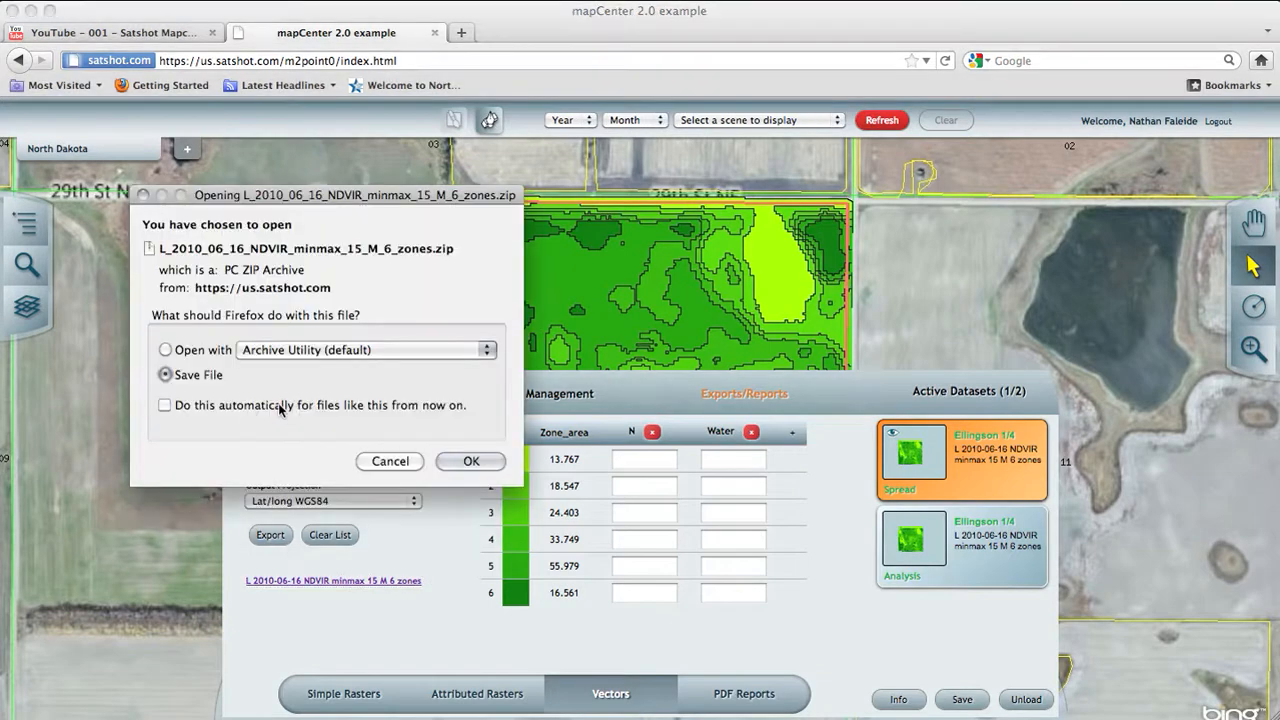
left_click(390, 461)
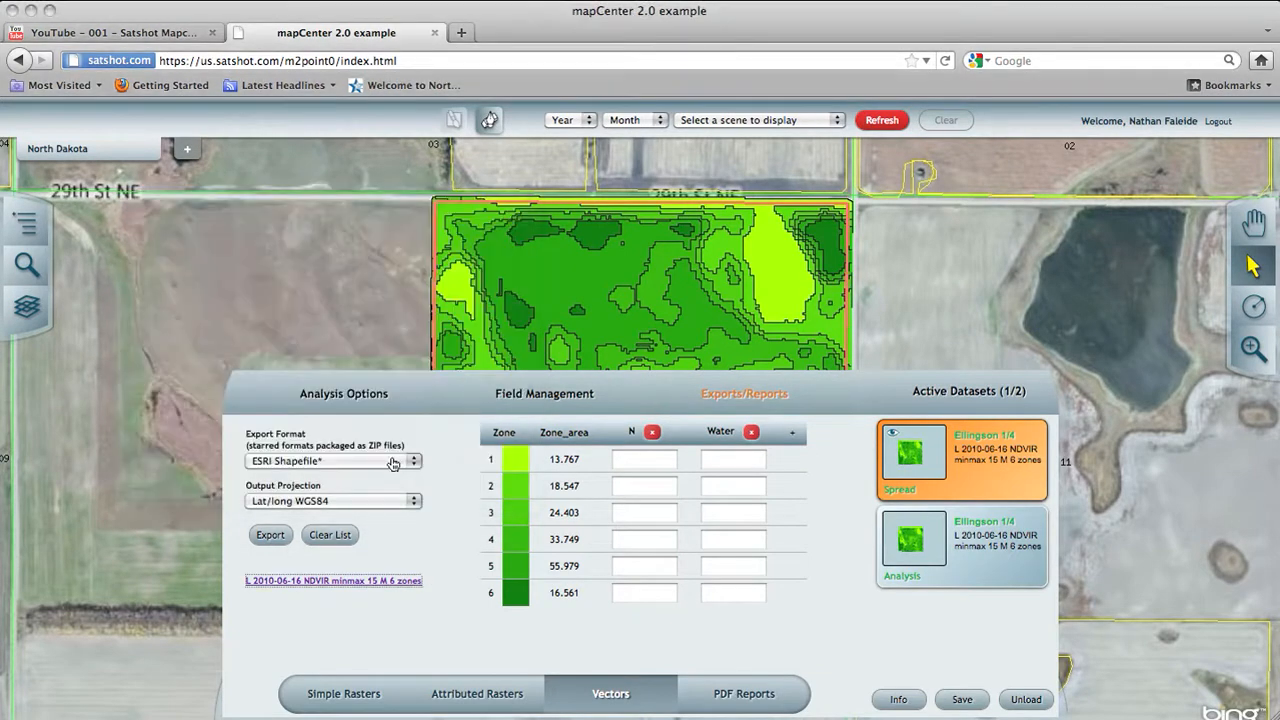
Step: Clear the vector export list and delete the Water attribute from the zone table
left_click(345, 535)
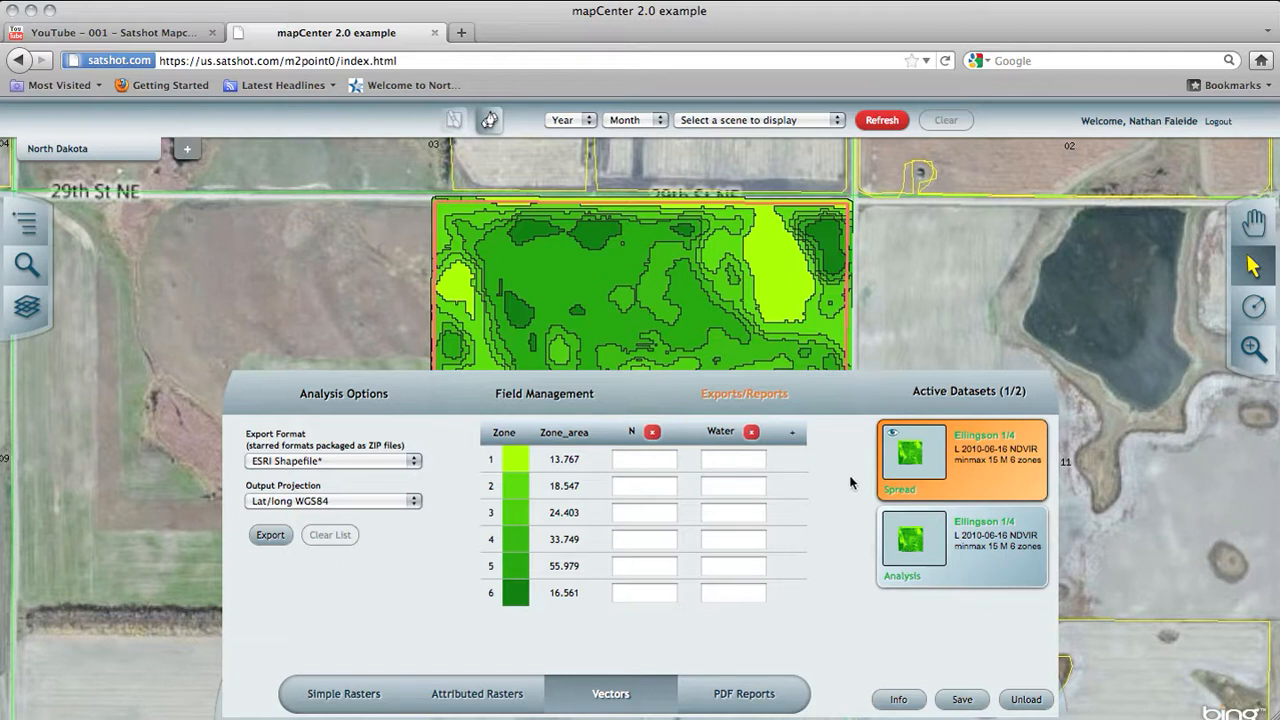
left_click(752, 433)
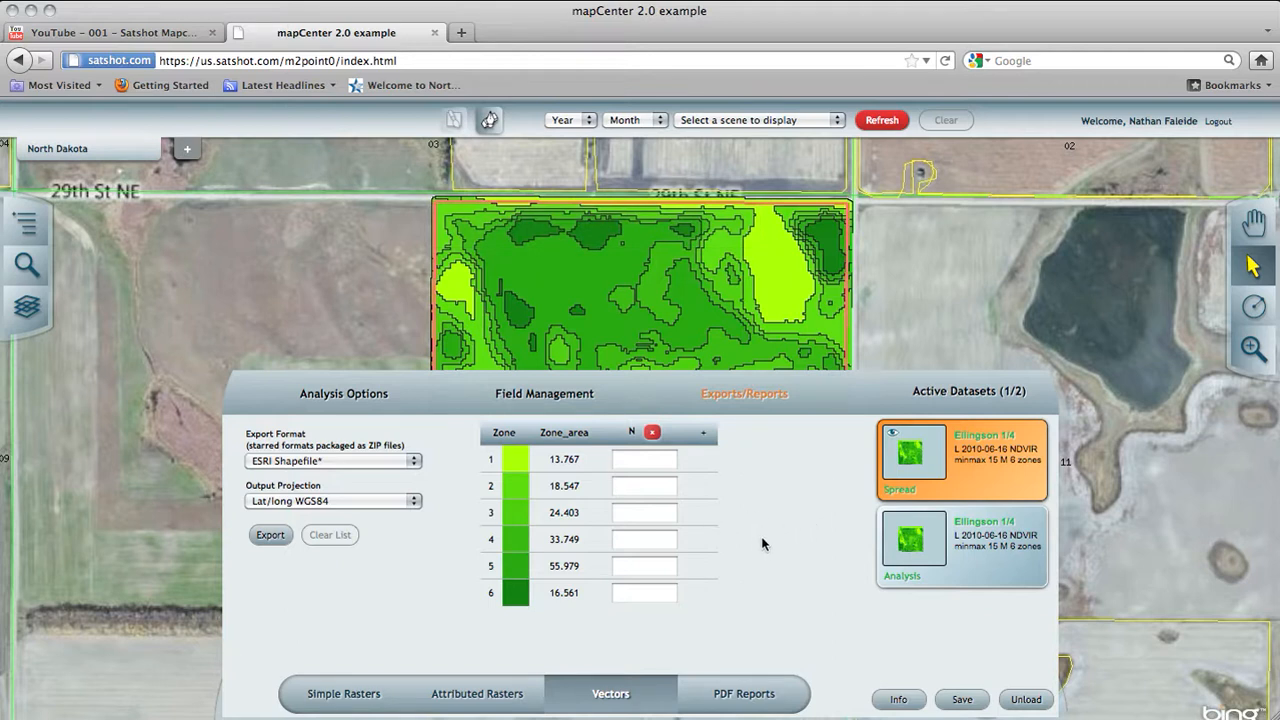
Step: Generate an Analysis/Edited Image PDF report with only the Analysis dataset selected
left_click(742, 700)
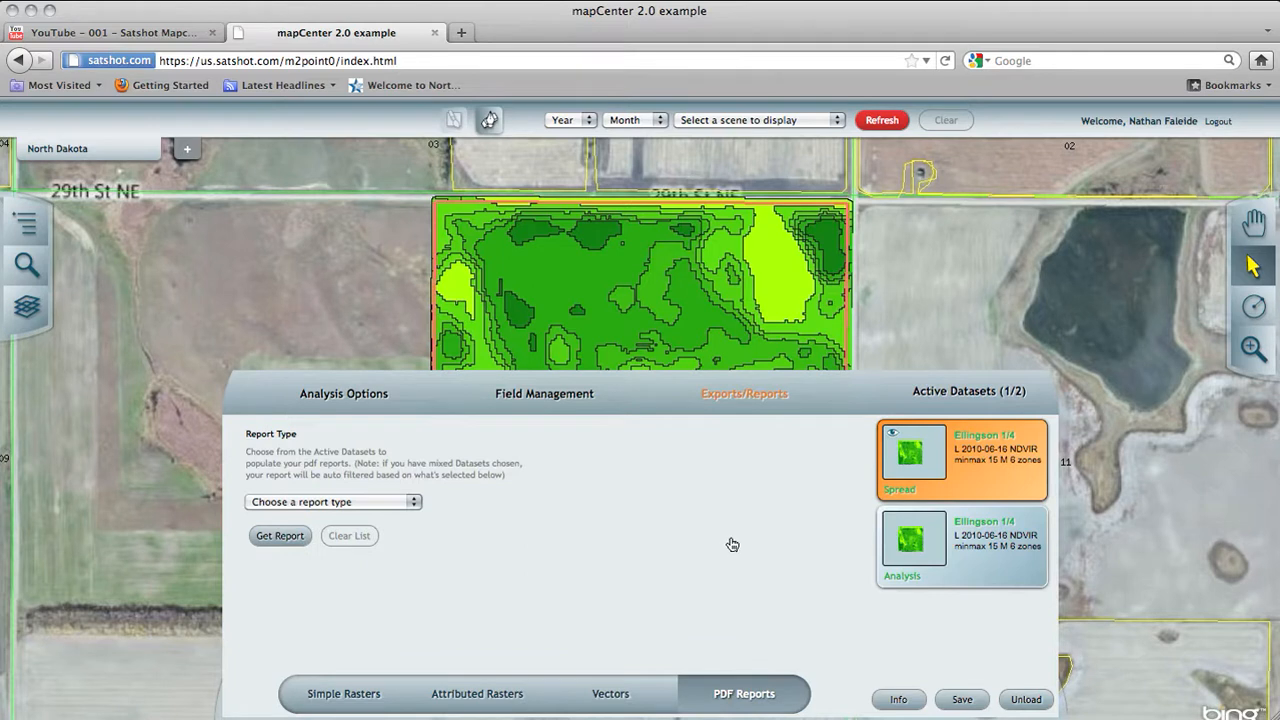
left_click(969, 479)
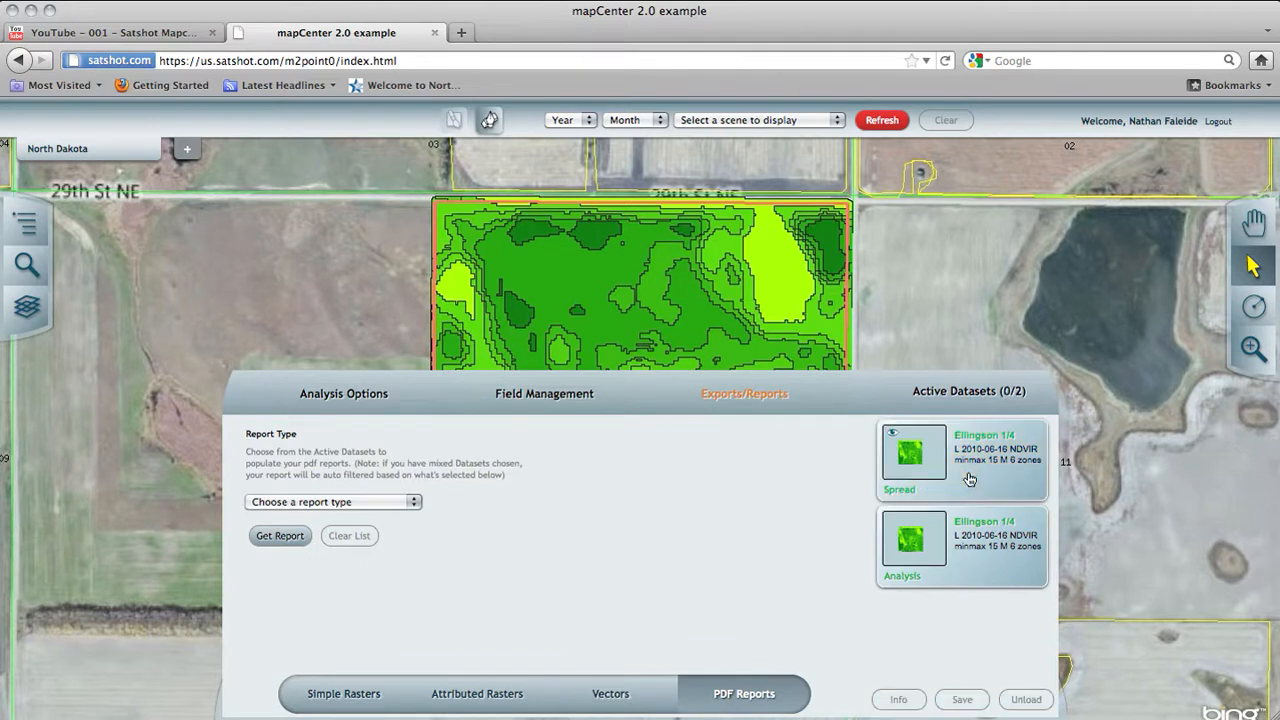
left_click(971, 578)
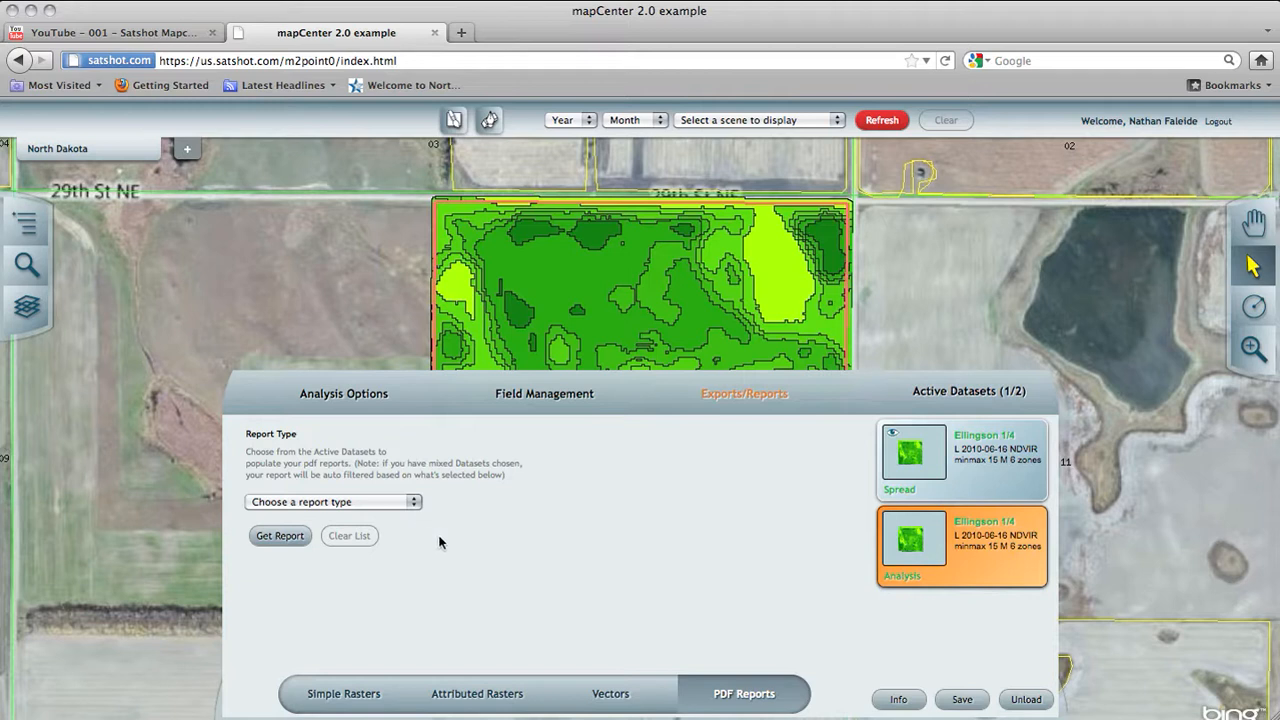
left_click(312, 502)
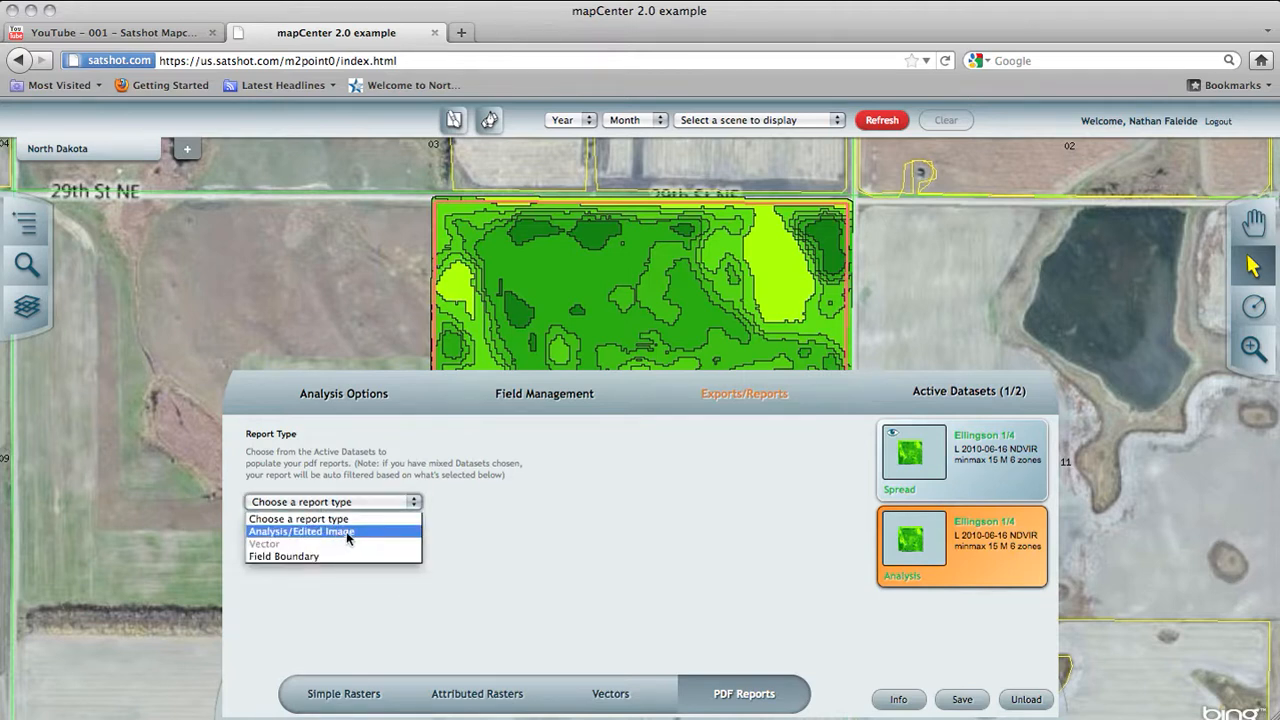
left_click(348, 532)
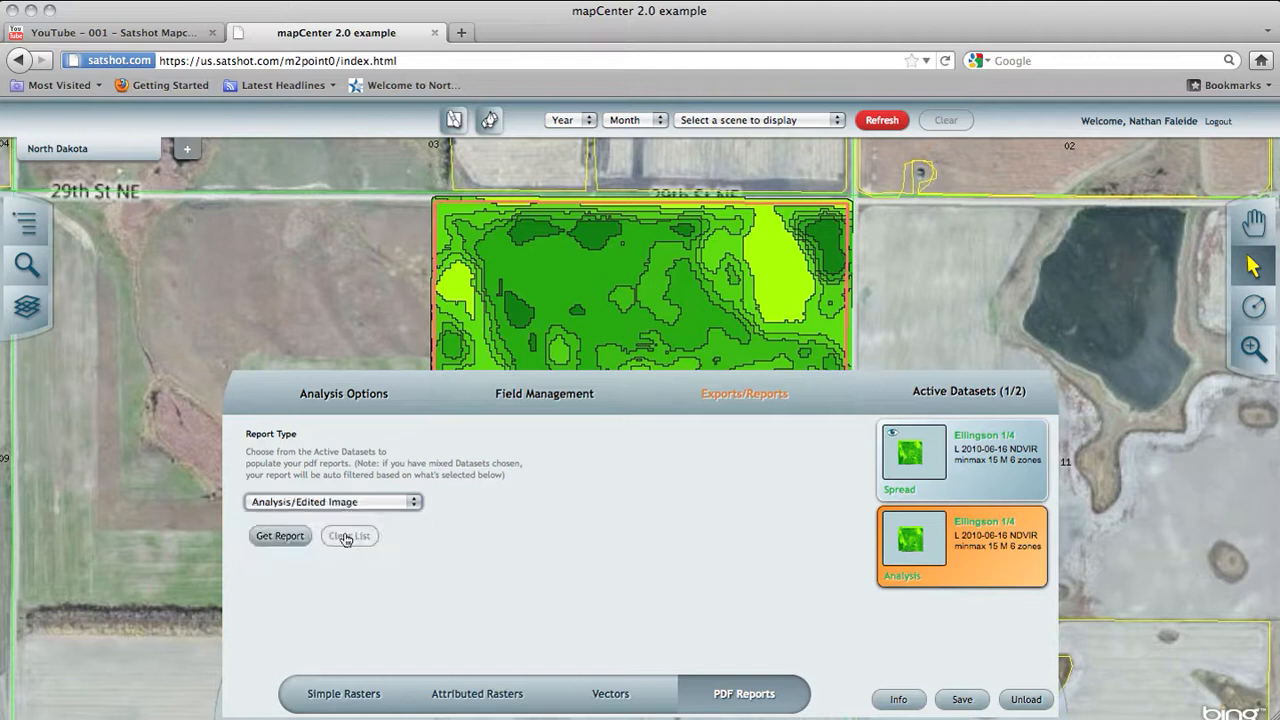
left_click(279, 536)
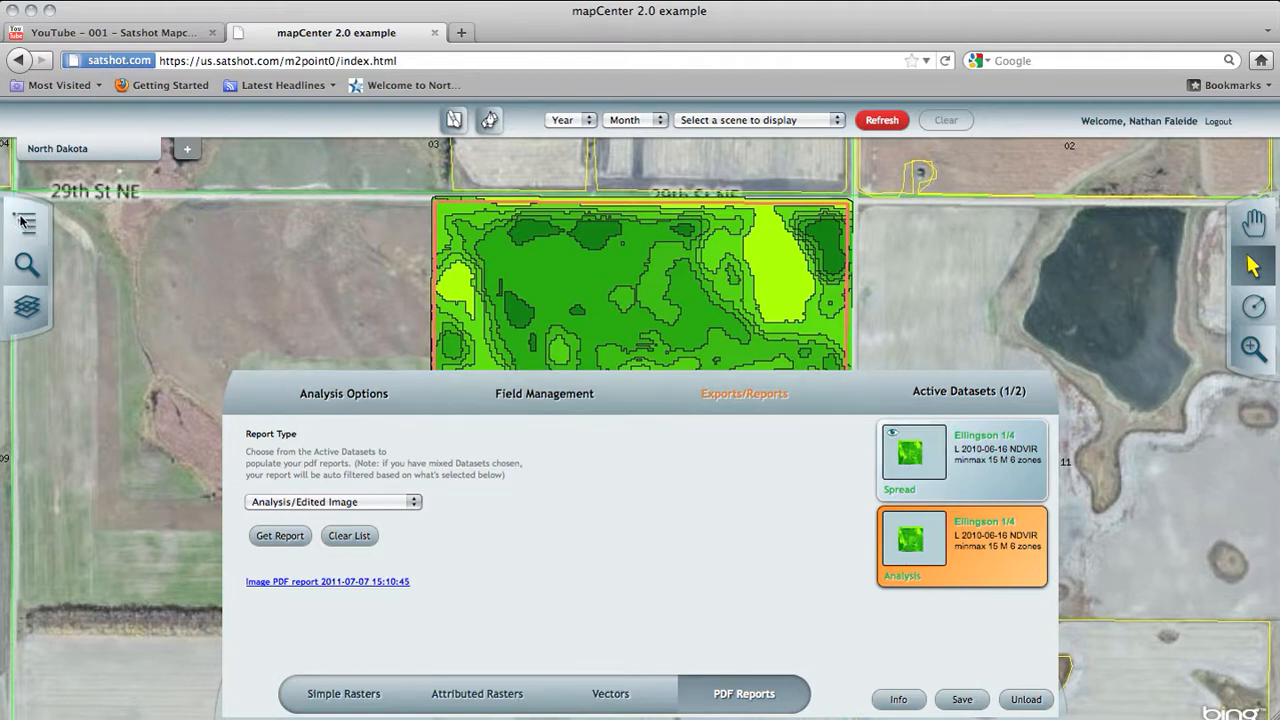
Step: Download the generated image PDF report and review it in the PDF viewer
left_click(330, 582)
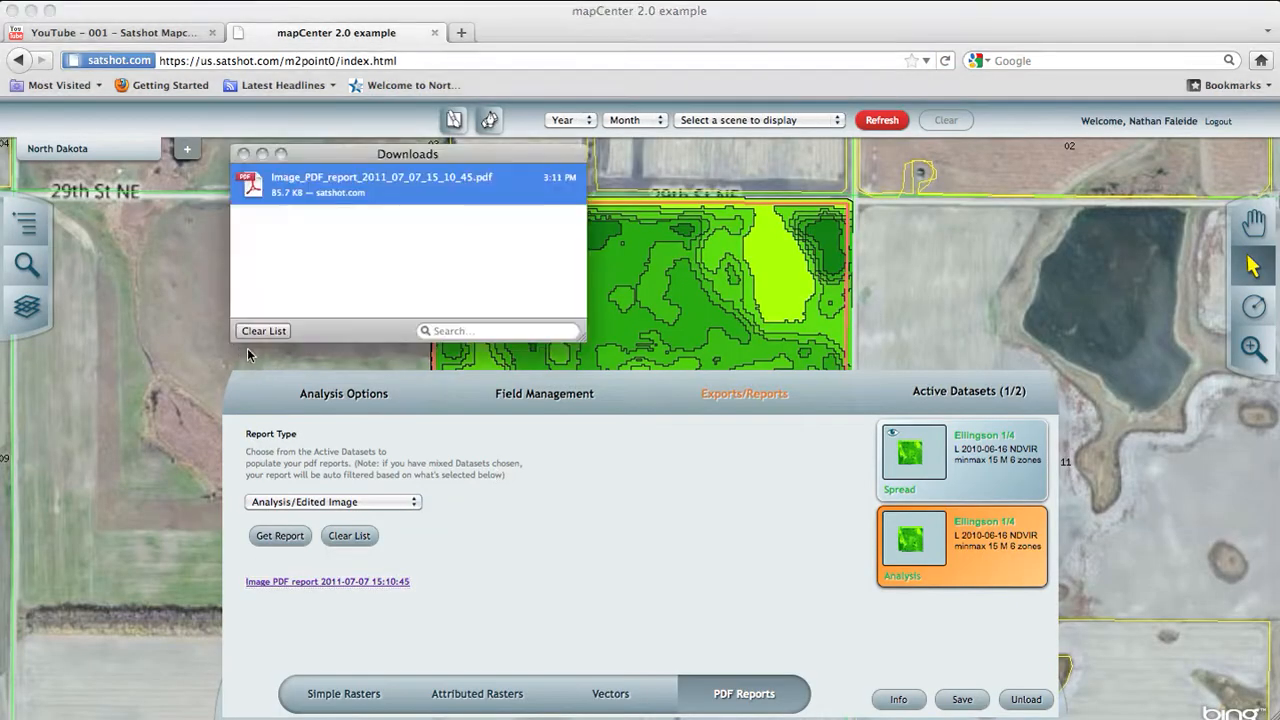
double_click(257, 189)
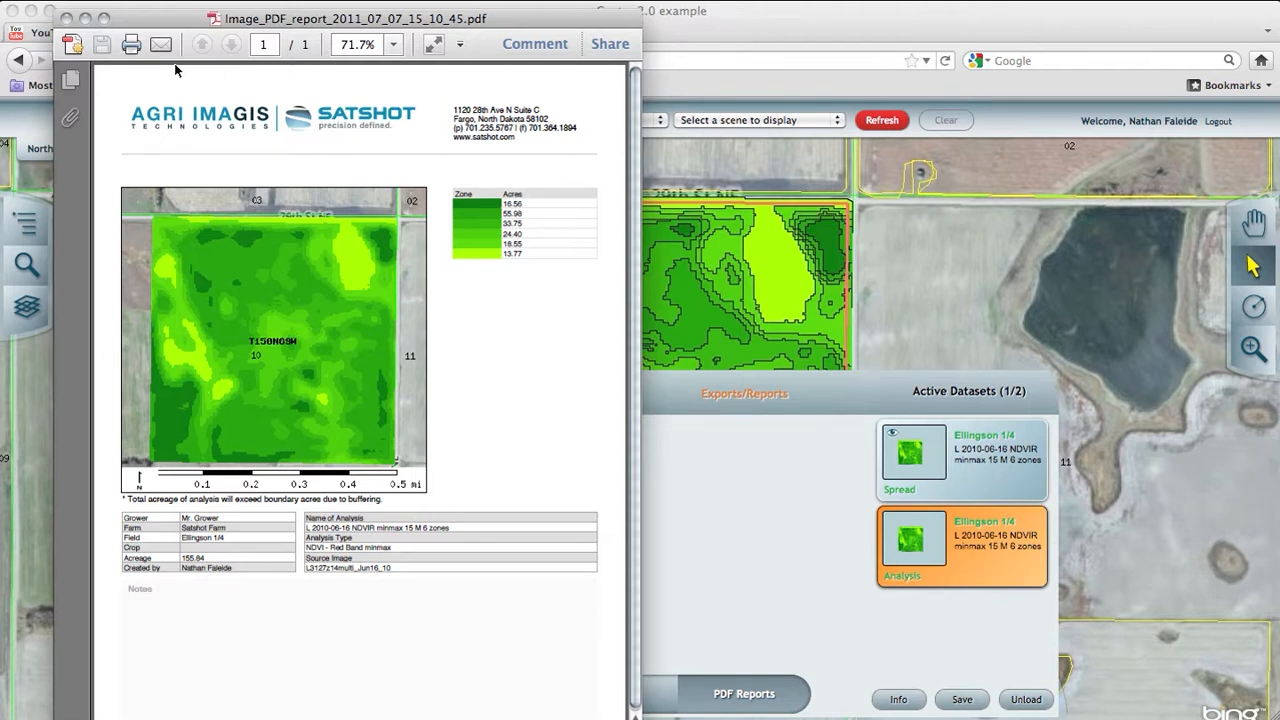
left_click(67, 19)
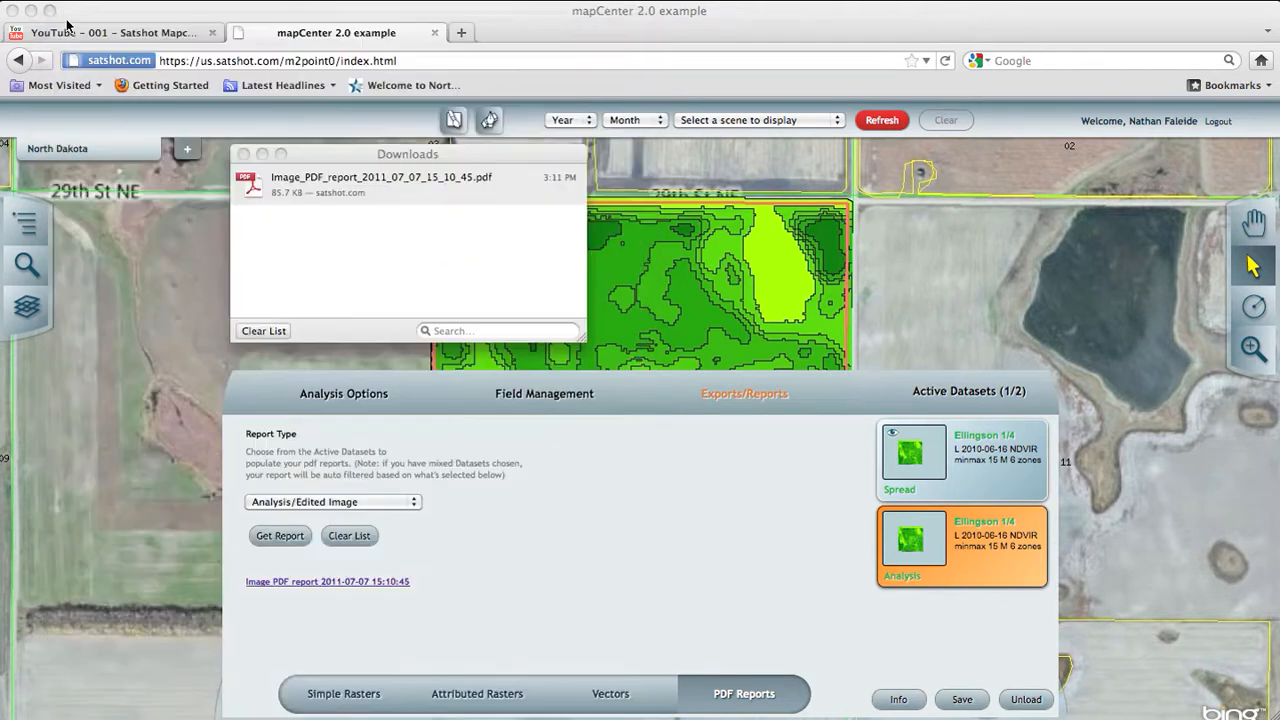
left_click(244, 154)
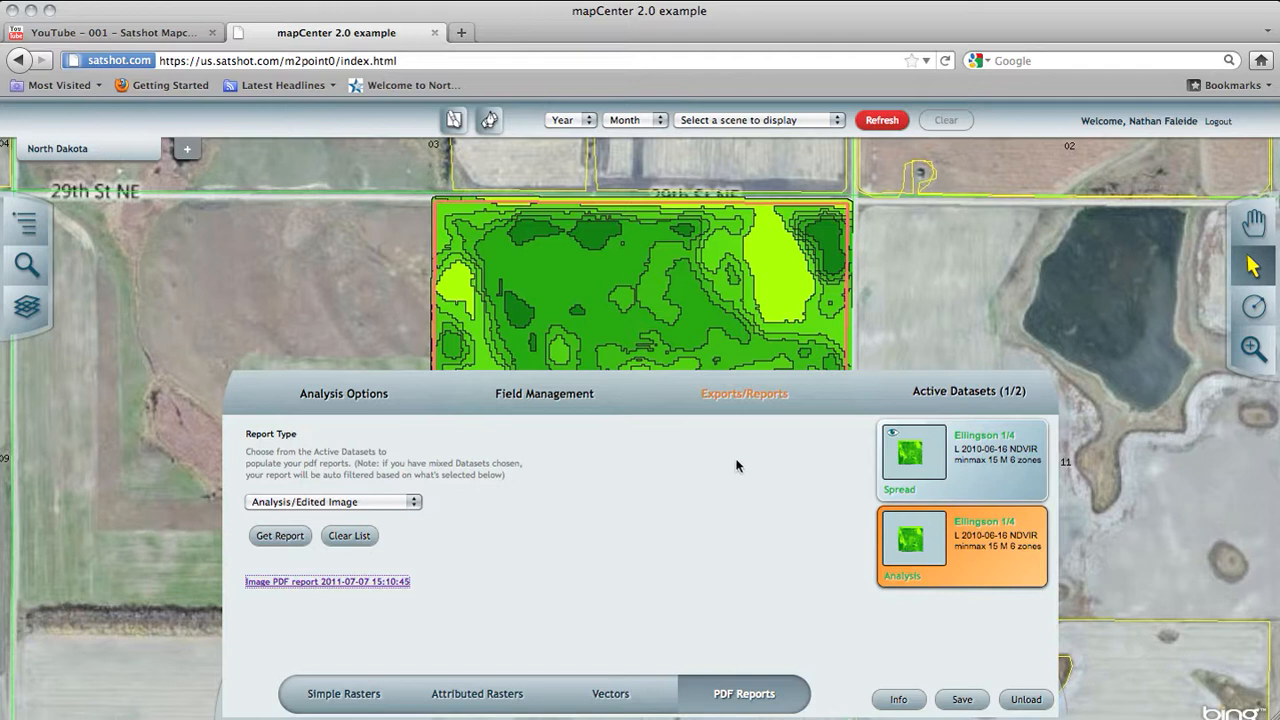
Step: Add the Spread dataset to the selection alongside the Analysis dataset for PDF reporting
left_click(980, 478)
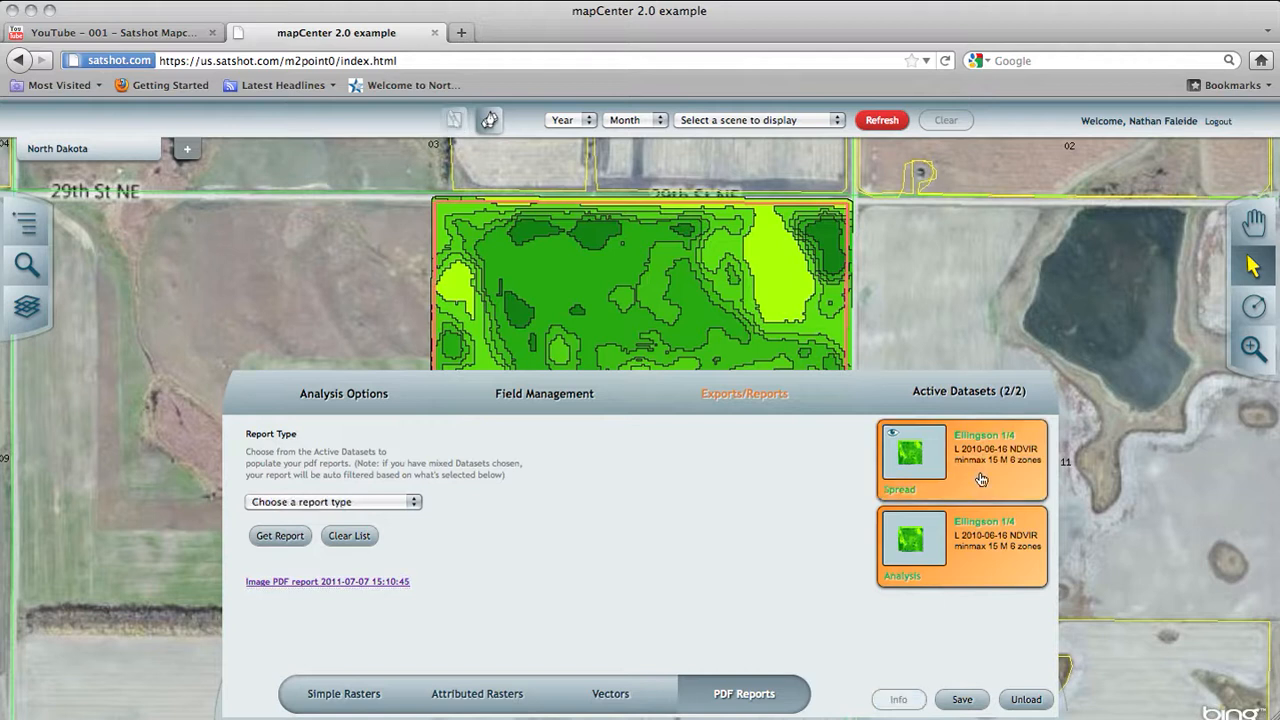